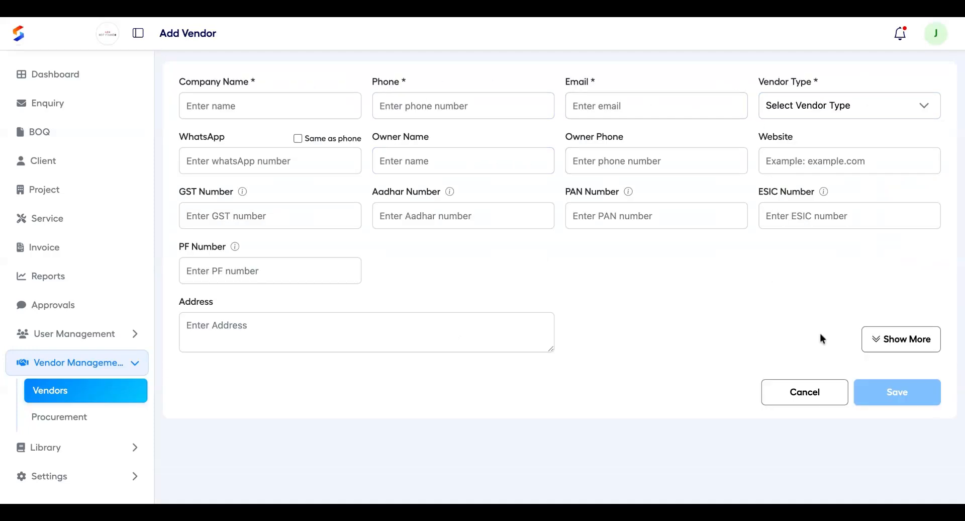
# Expand the new vendor form to review its additional fields, contact list and bank details, and leave it without saving.
pyautogui.click(904, 339)
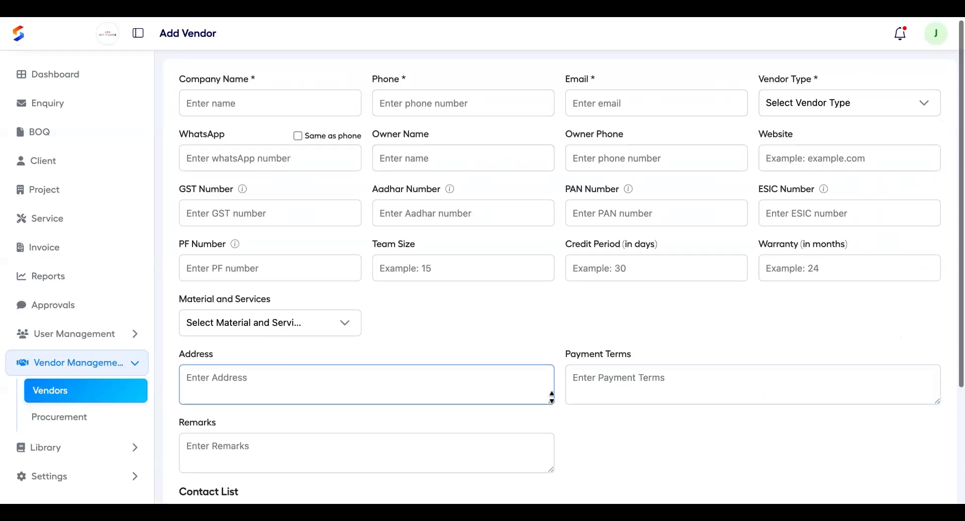
pyautogui.scroll(-3, 551, 395)
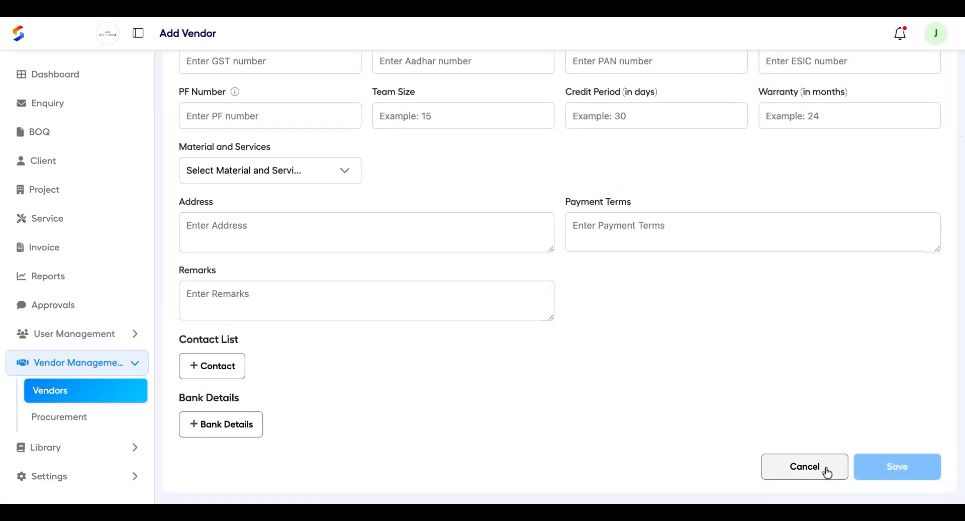
pyautogui.click(828, 473)
# View the vendor Bulk Upload options without importing a file, and return to the vendor list.
pyautogui.click(915, 93)
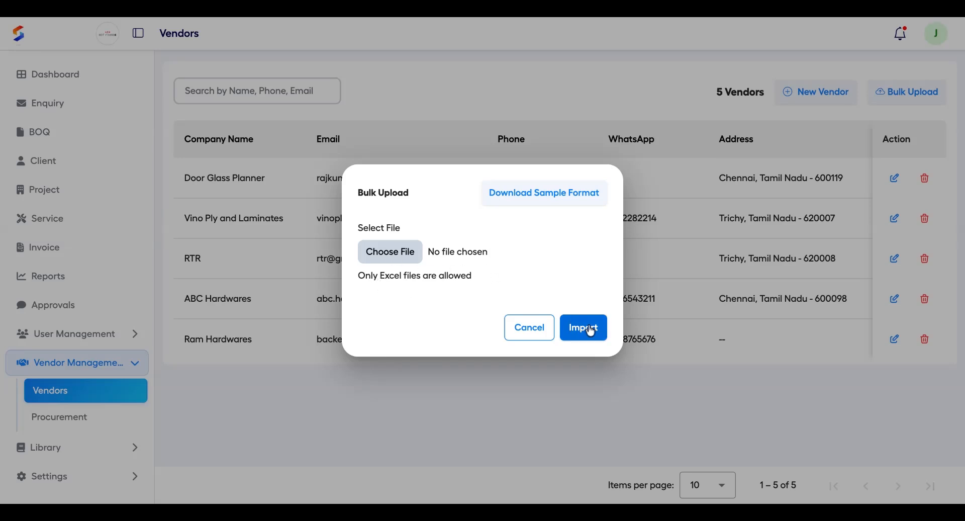
pyautogui.click(531, 330)
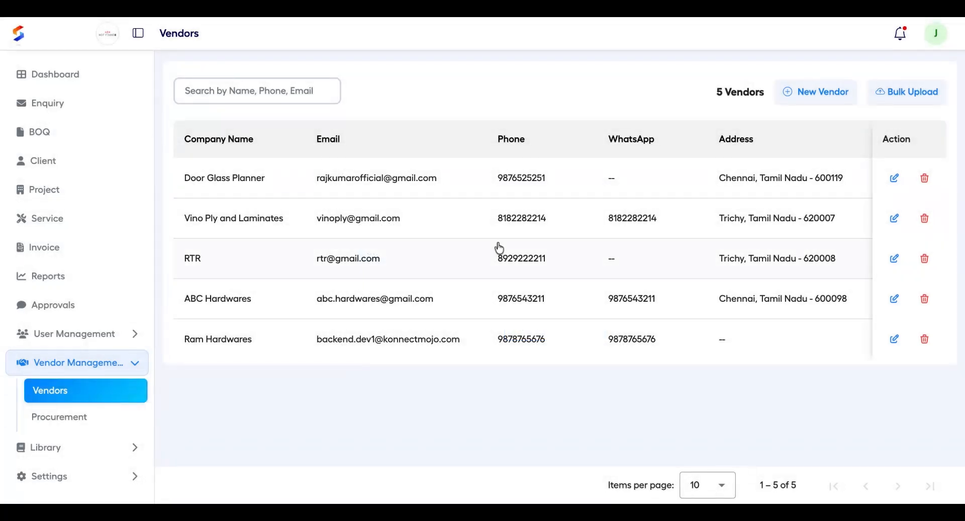
pyautogui.click(499, 248)
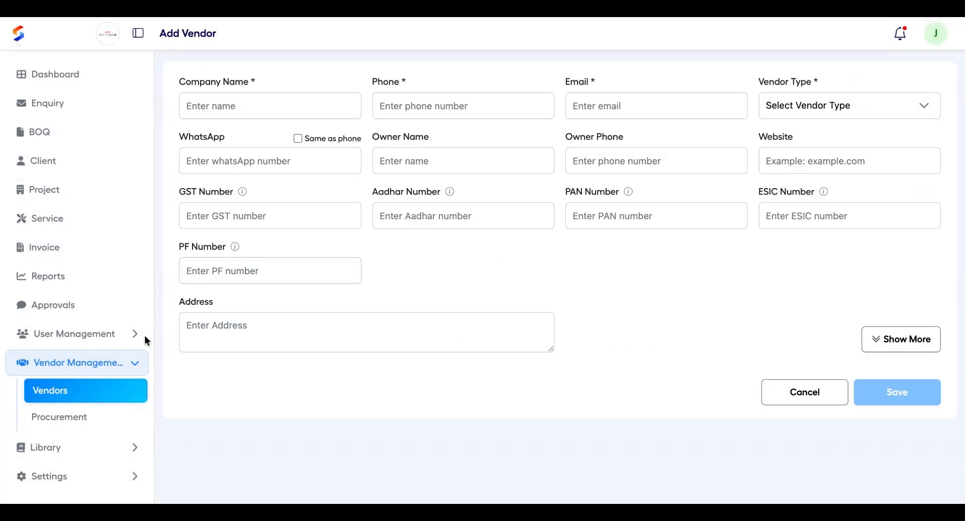
pyautogui.click(82, 395)
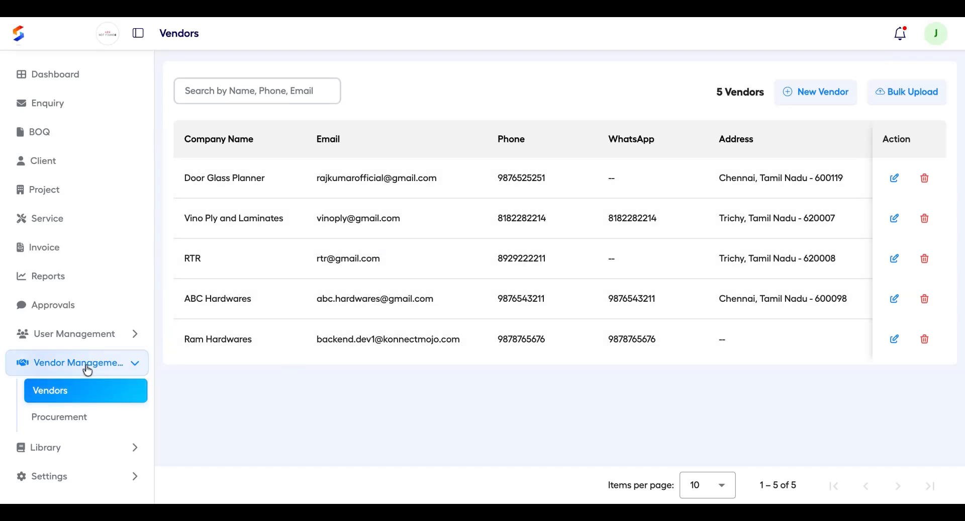
# View the Consolidated BOM in Procurement and open the BOM of project PRJ-2026-001.
pyautogui.click(82, 420)
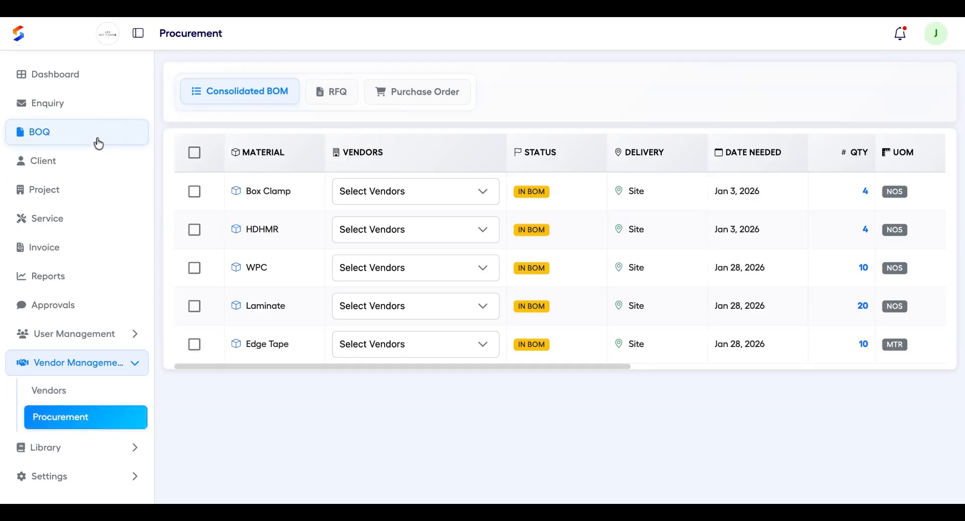
pyautogui.click(71, 189)
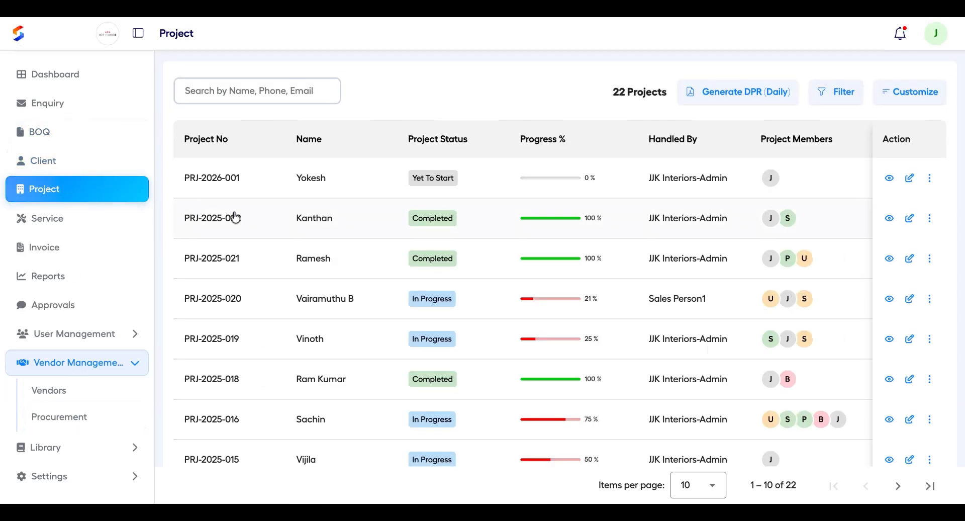
pyautogui.click(337, 181)
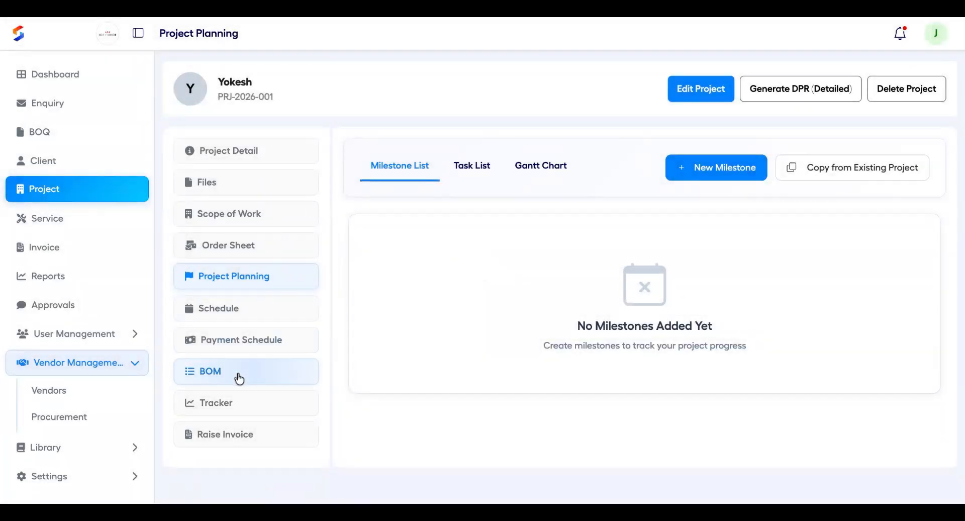
pyautogui.click(236, 383)
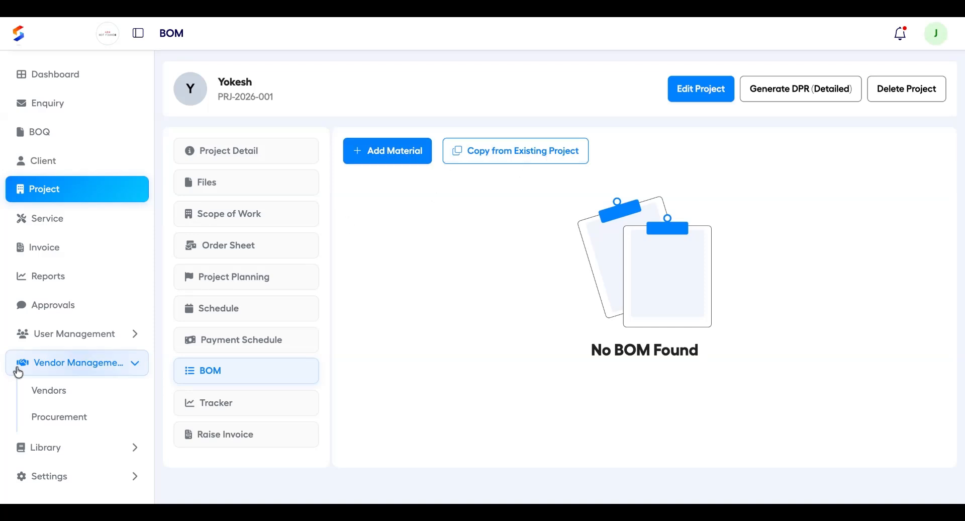
# Open the Material Library and examine its list of materials.
pyautogui.click(66, 420)
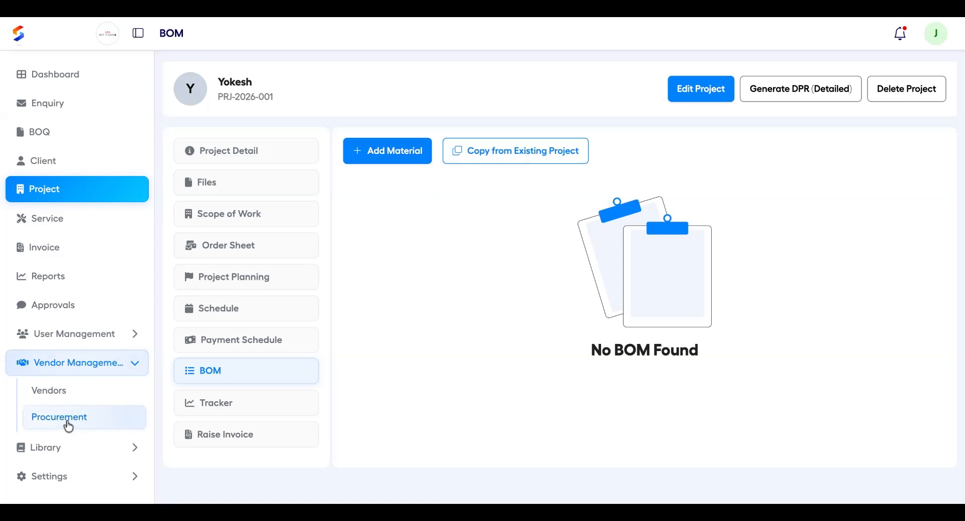
pyautogui.click(65, 449)
pyautogui.click(67, 451)
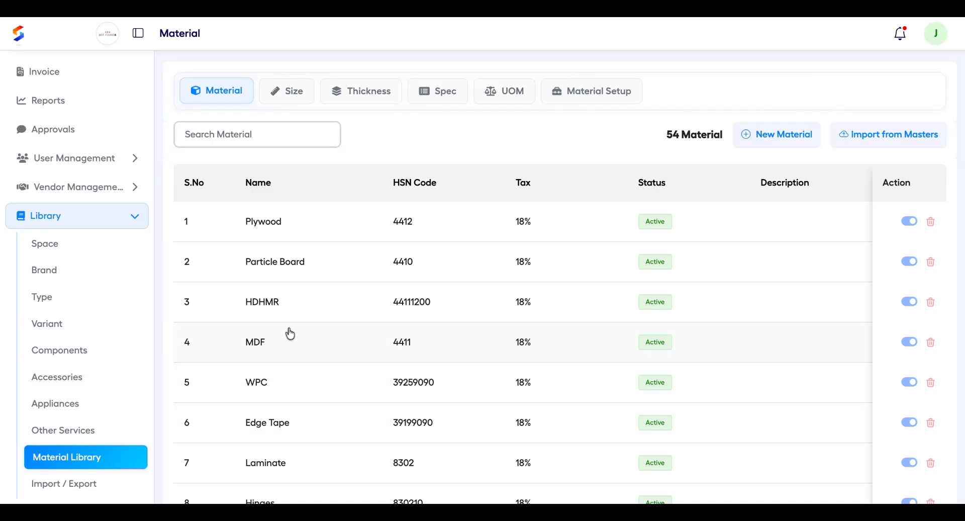
pyautogui.scroll(-1, 290, 334)
pyautogui.scroll(1, 290, 333)
# Examine the size and thickness lists of the Material Library.
pyautogui.click(299, 96)
pyautogui.scroll(-5, 401, 295)
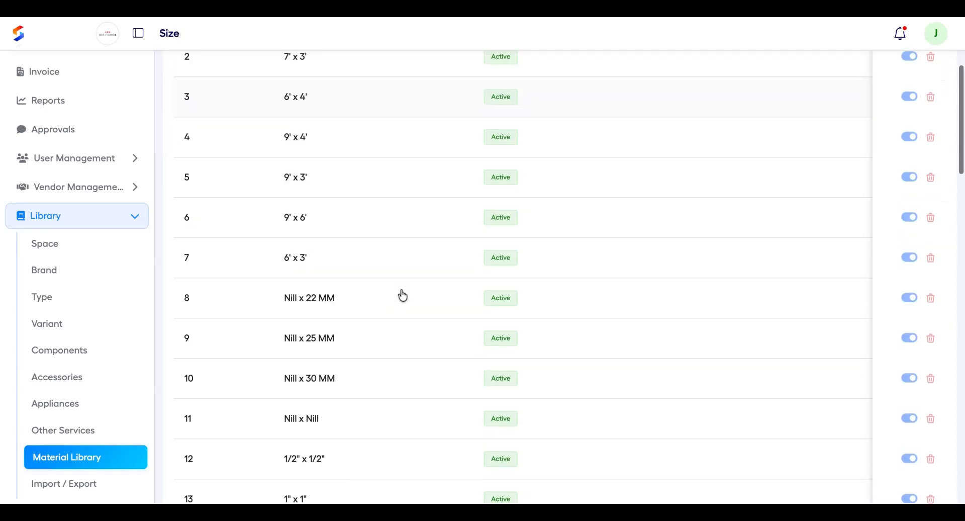
pyautogui.scroll(5, 400, 295)
pyautogui.click(373, 95)
pyautogui.scroll(-5, 372, 304)
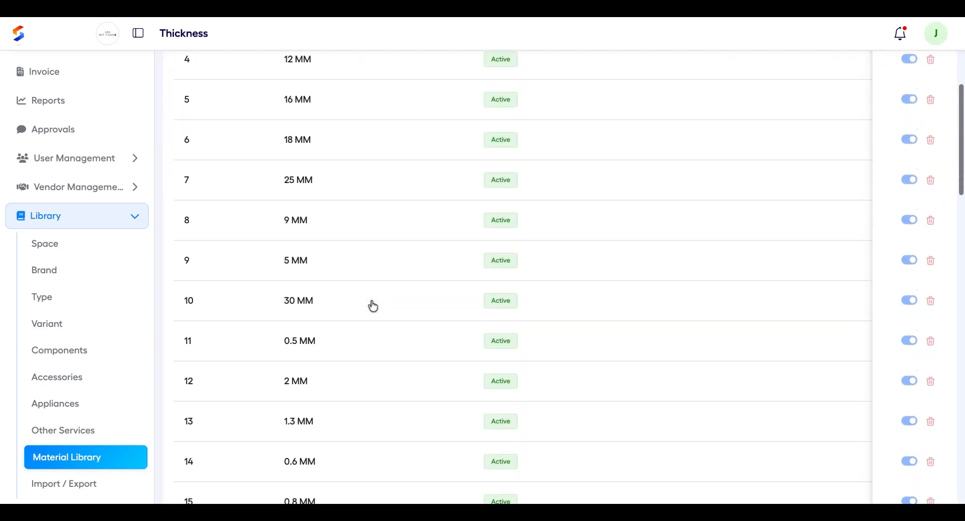
pyautogui.scroll(3, 373, 305)
pyautogui.scroll(3, 373, 306)
# Examine the spec and unit-of-measure (UOM) lists of the Material Library.
pyautogui.click(443, 99)
pyautogui.scroll(-3, 412, 282)
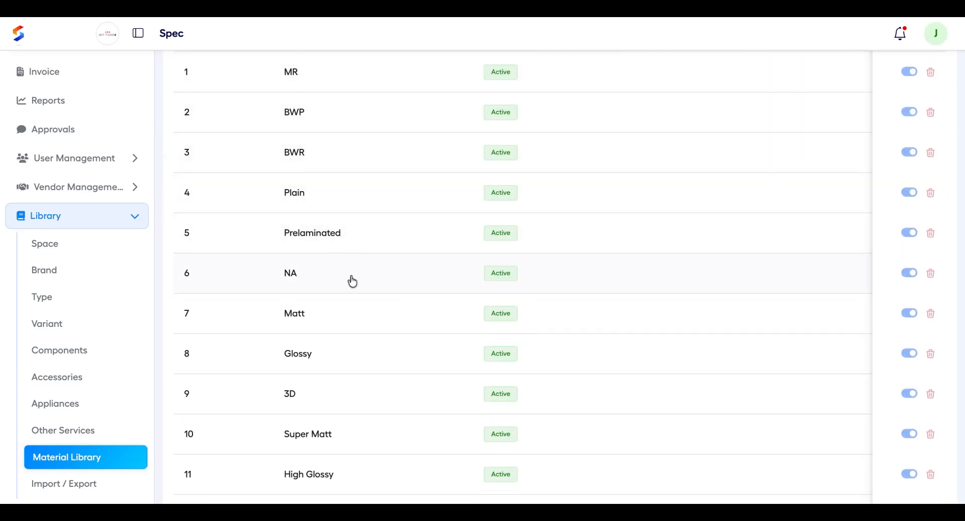
pyautogui.scroll(-5, 351, 279)
pyautogui.scroll(7, 351, 280)
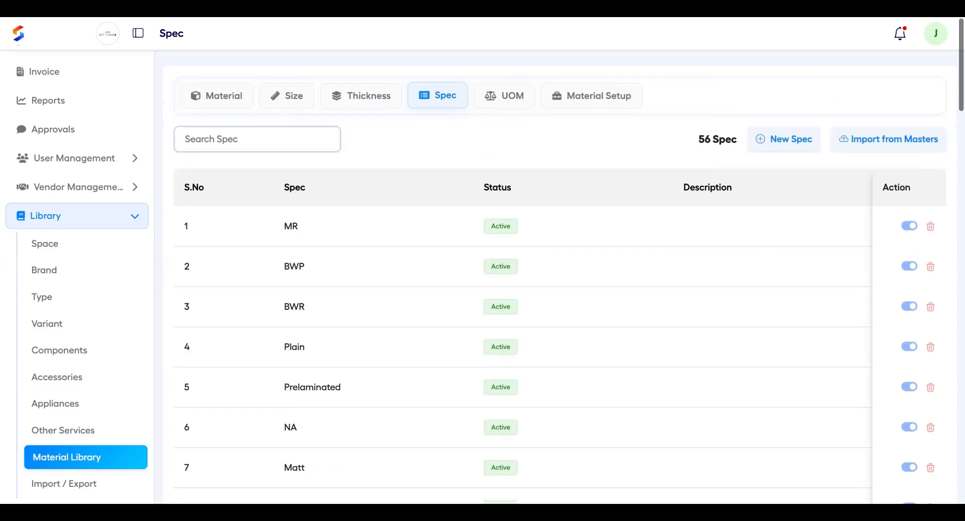
pyautogui.click(508, 97)
pyautogui.scroll(-1, 435, 298)
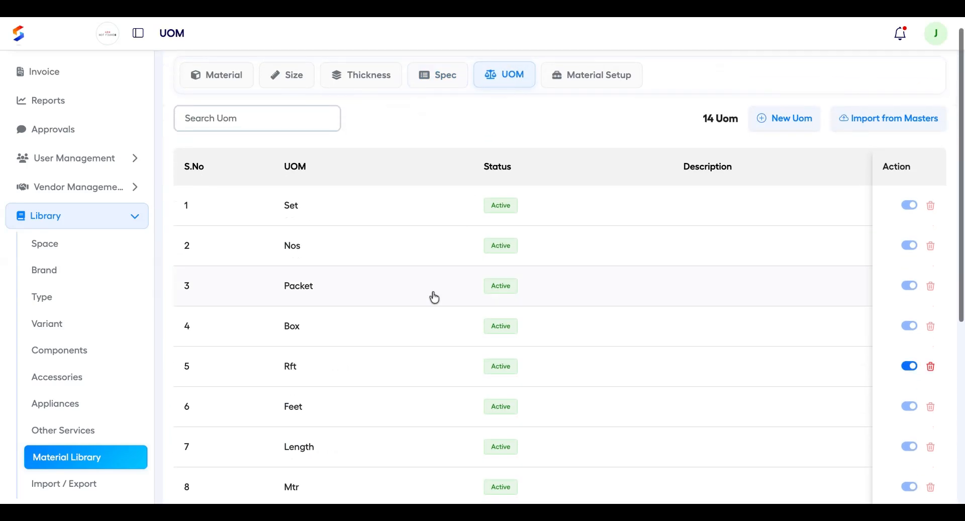
pyautogui.scroll(-3, 433, 297)
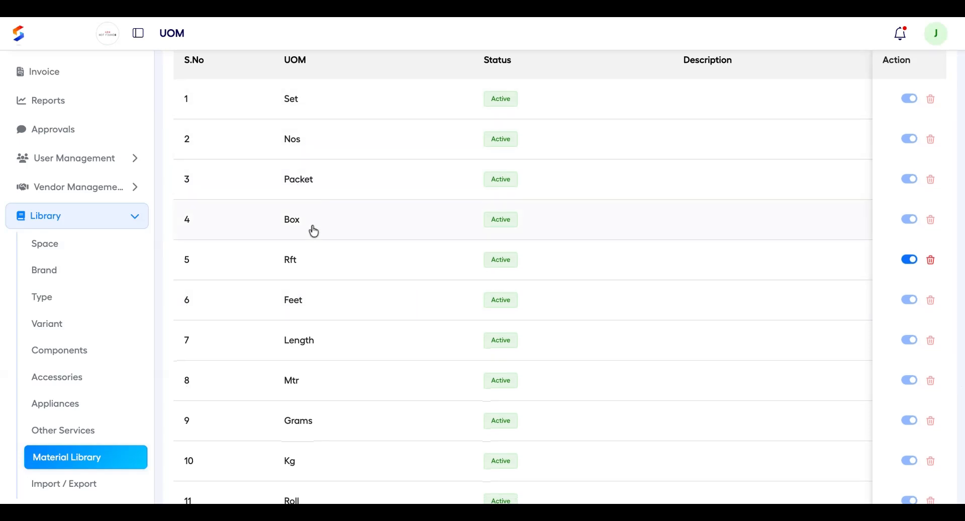
pyautogui.scroll(-4, 376, 319)
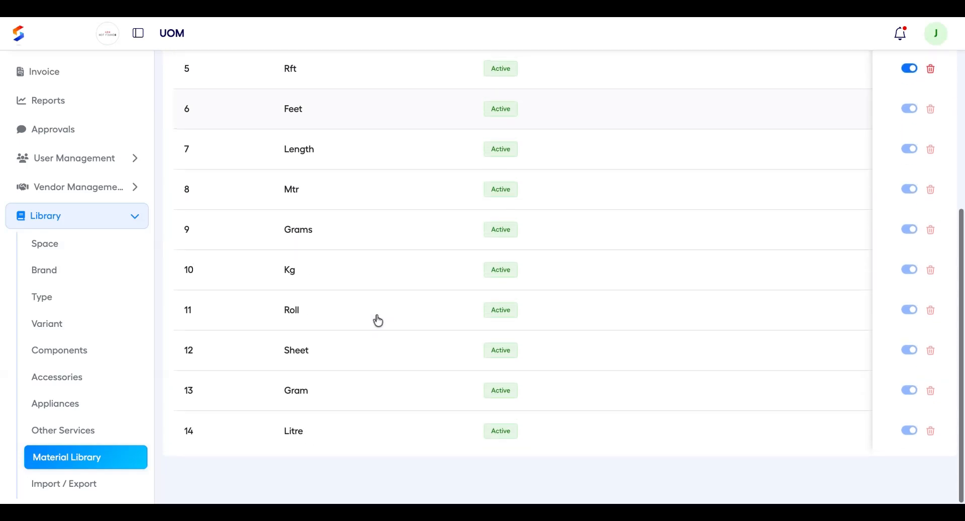
pyautogui.scroll(6, 377, 320)
# Examine the brands, sizes, thicknesses, specs and UOMs configured for each material in Material Setup.
pyautogui.click(582, 90)
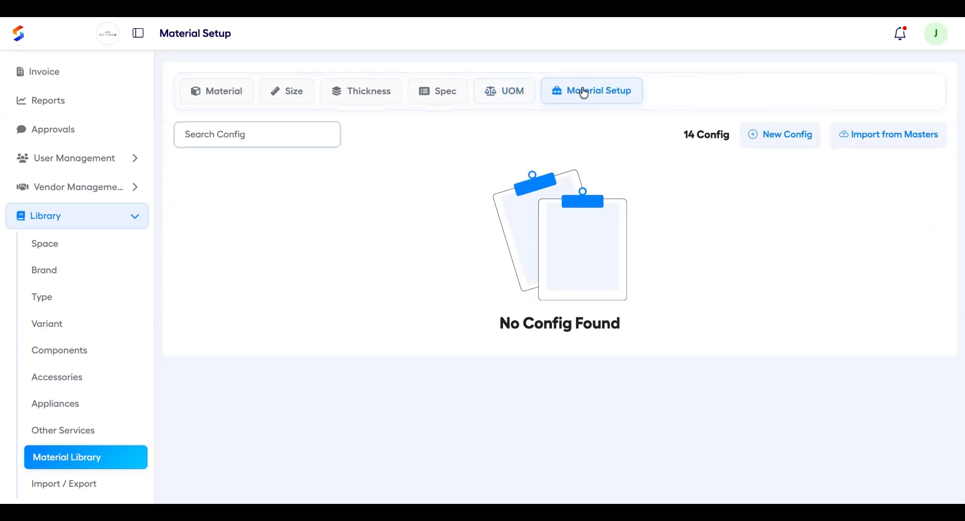
pyautogui.scroll(-3, 605, 358)
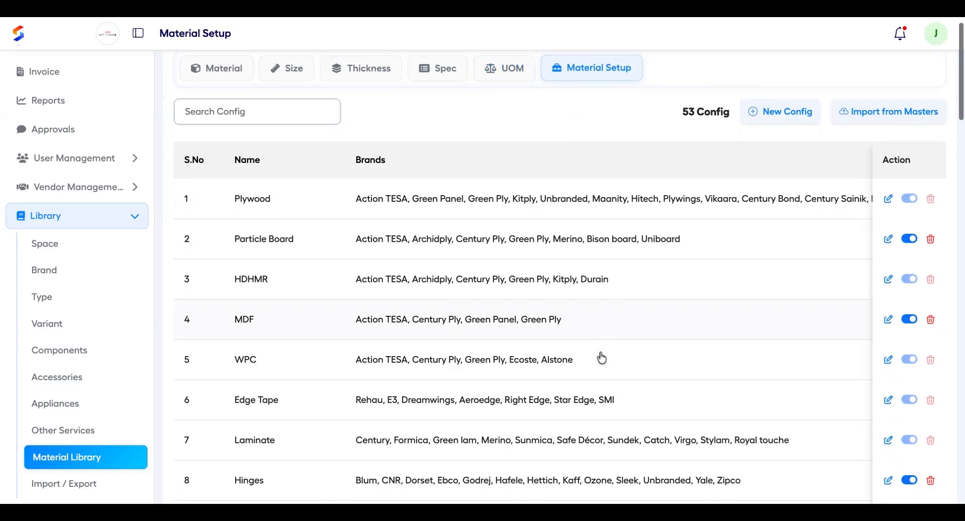
pyautogui.scroll(3, 602, 358)
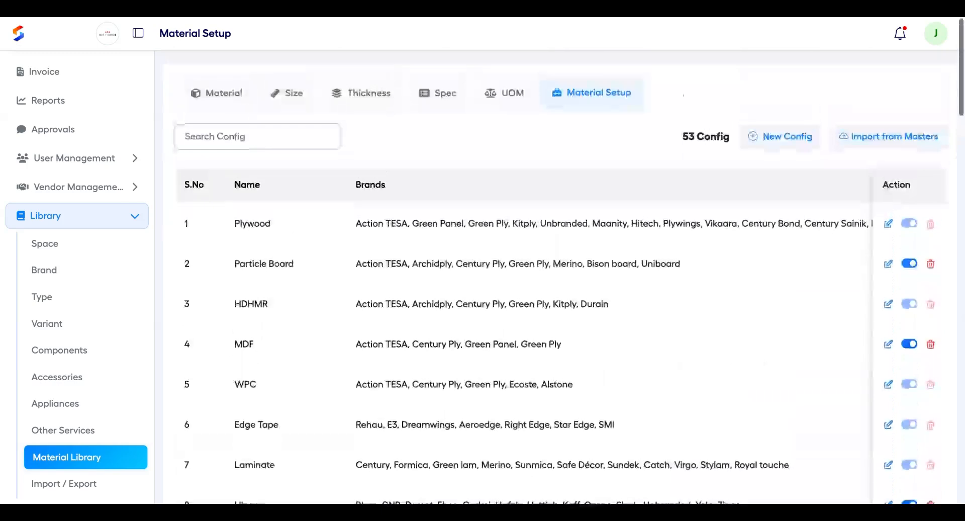
pyautogui.hscroll(1, 602, 358)
pyautogui.hscroll(-1, 388, 329)
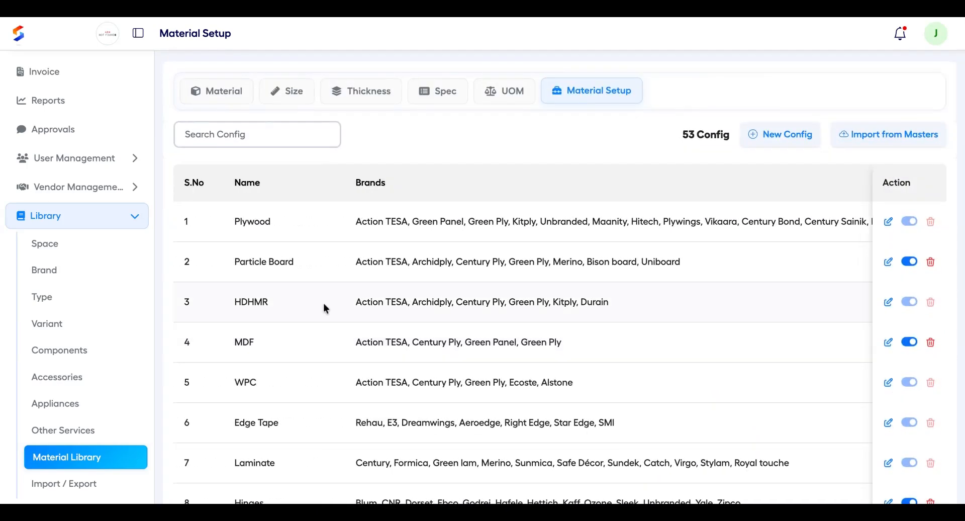
pyautogui.hscroll(5, 575, 227)
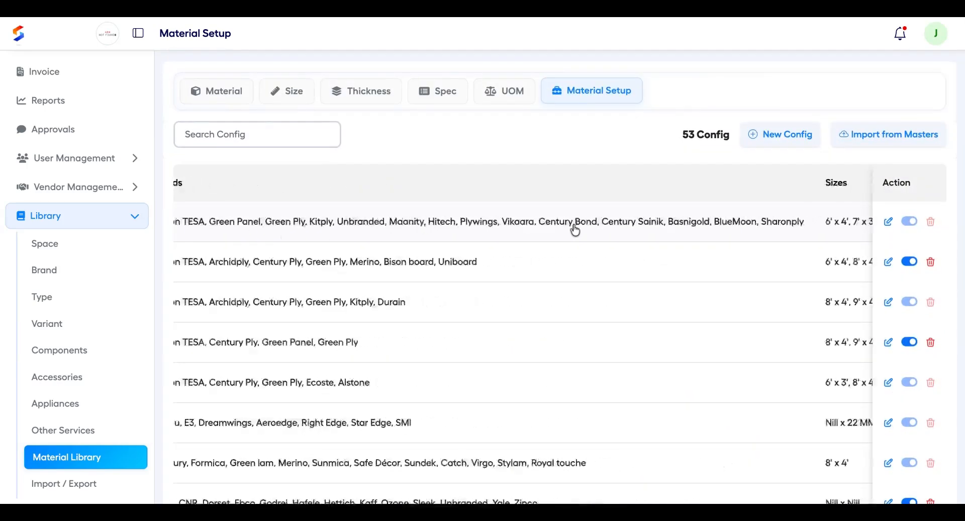
pyautogui.hscroll(6, 575, 229)
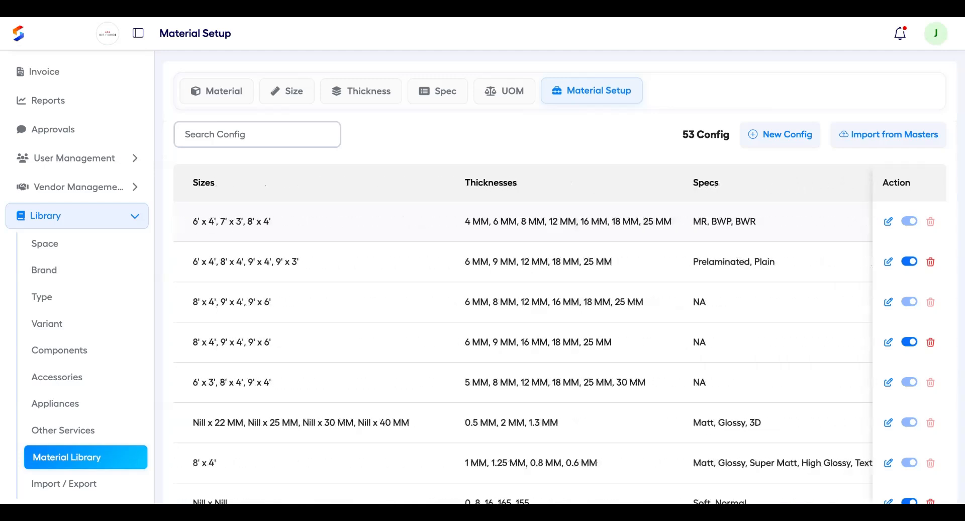
pyautogui.hscroll(3, 522, 331)
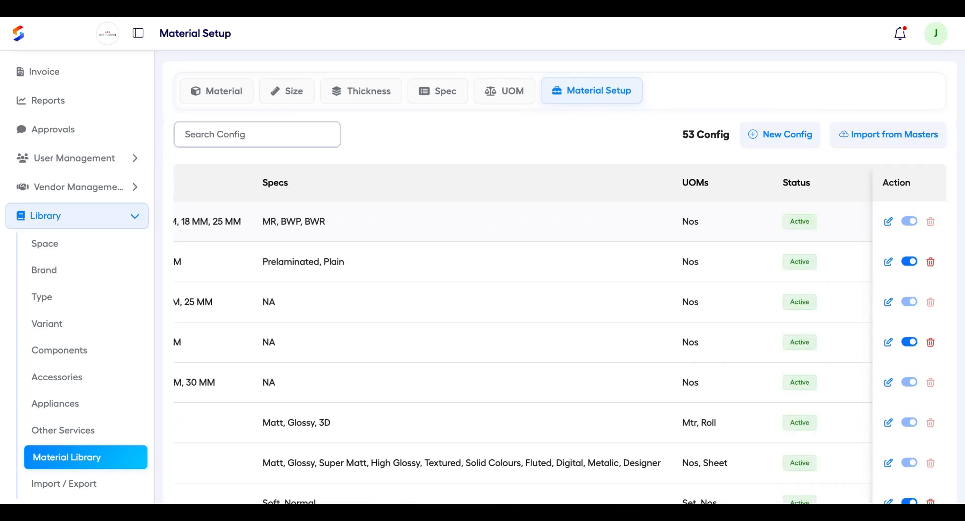
# View the Plywood configuration for editing, close it without updating, and return to the table's name and brand columns.
pyautogui.click(890, 222)
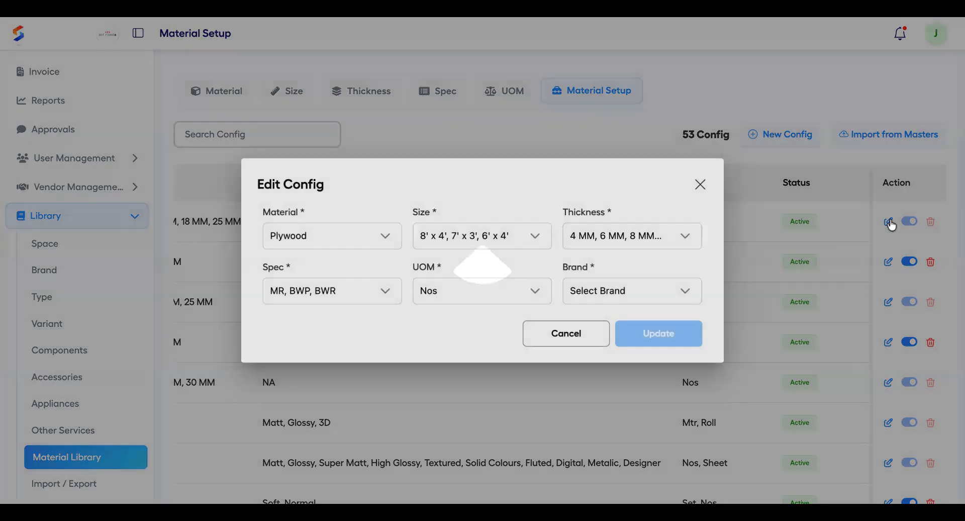
pyautogui.click(591, 339)
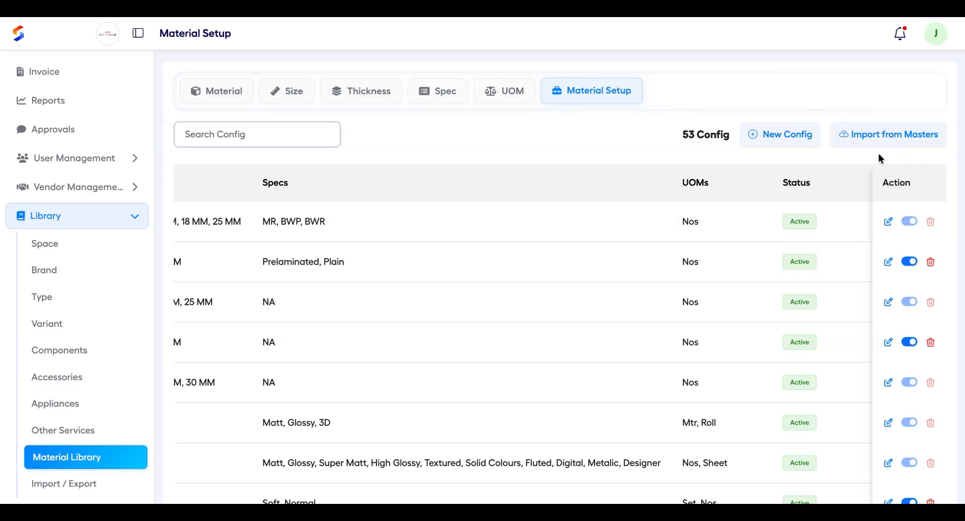
pyautogui.hscroll(-15, 466, 286)
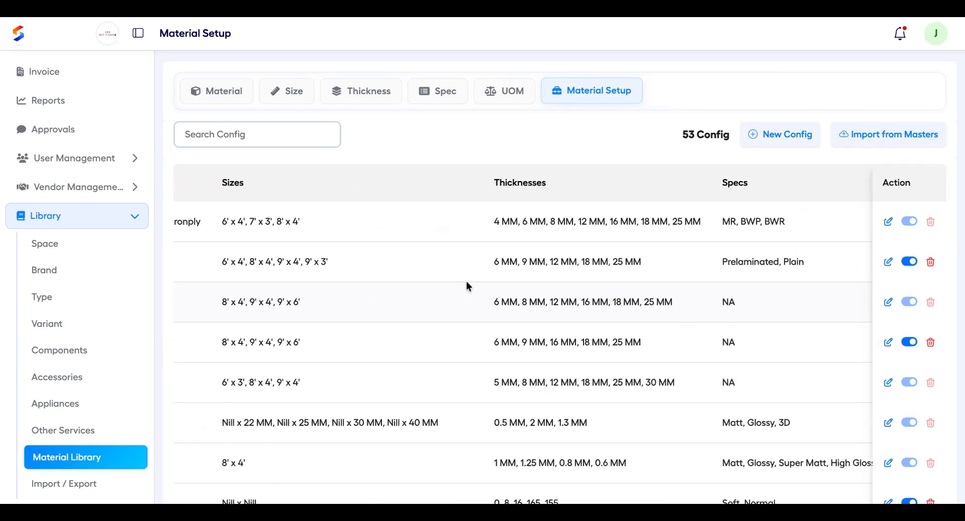
pyautogui.hscroll(-6, 523, 342)
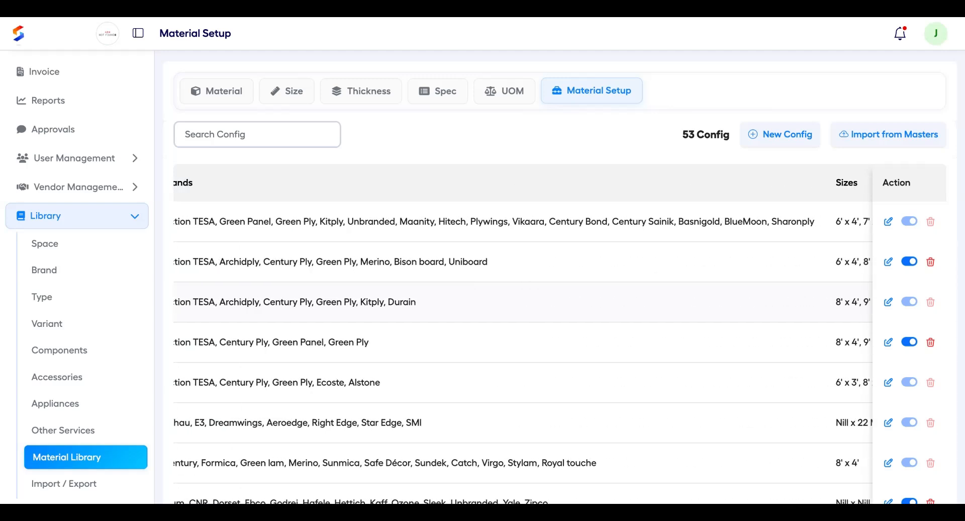
pyautogui.hscroll(-8, 523, 340)
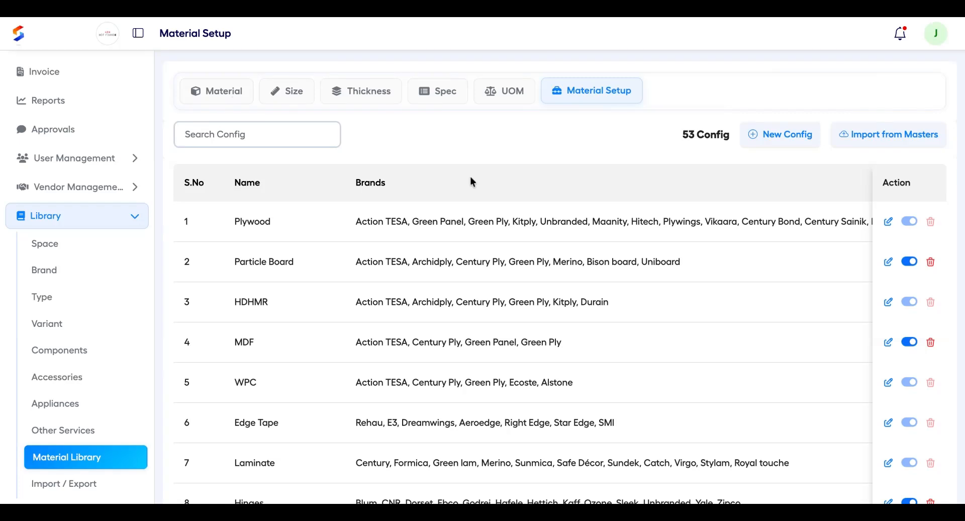
# Leave the material library and open the bill of materials section of project PRJ-2026-001.
pyautogui.click(70, 217)
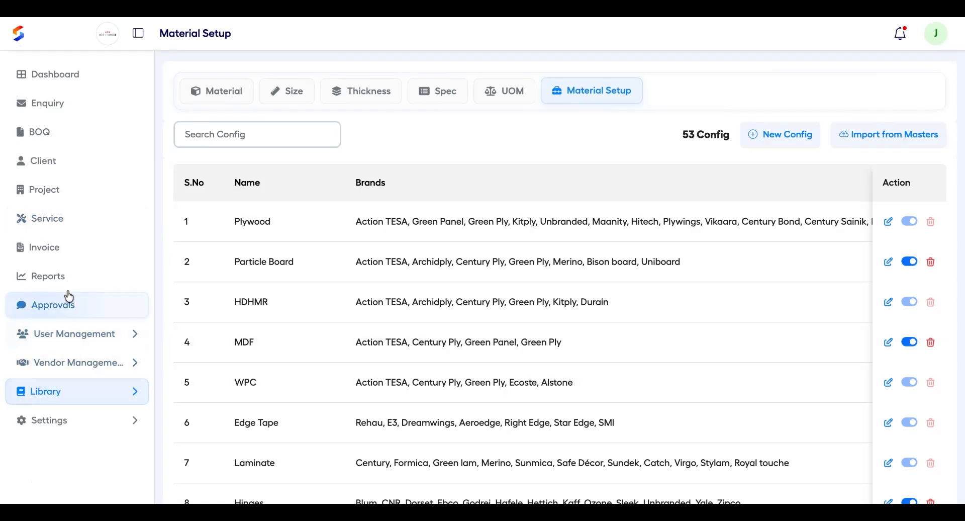
pyautogui.click(55, 190)
pyautogui.click(302, 189)
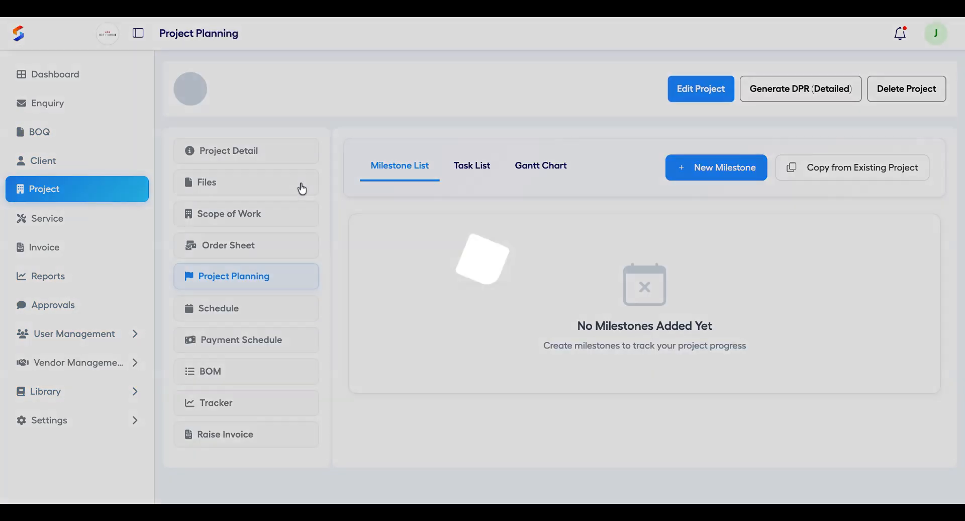
pyautogui.click(240, 376)
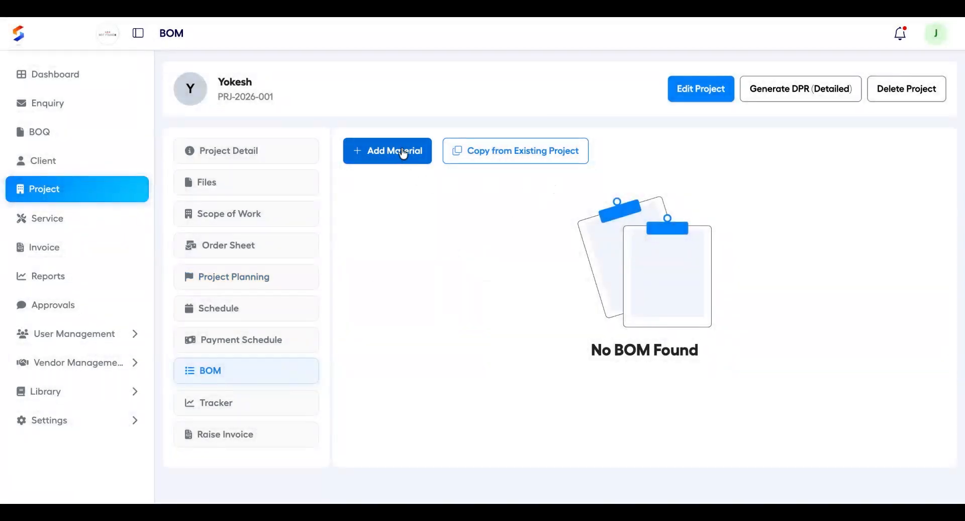
pyautogui.click(403, 154)
pyautogui.click(413, 290)
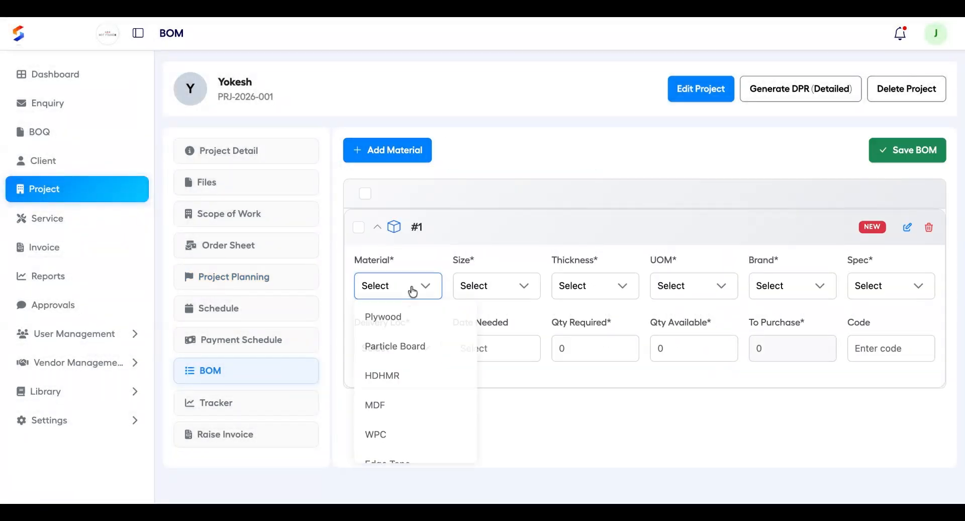
pyautogui.click(548, 404)
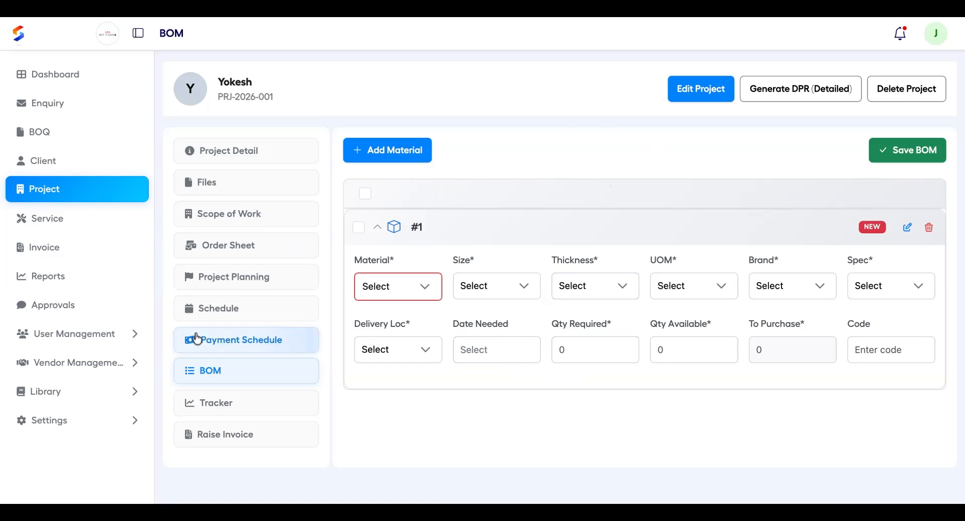
pyautogui.click(226, 334)
pyautogui.click(224, 370)
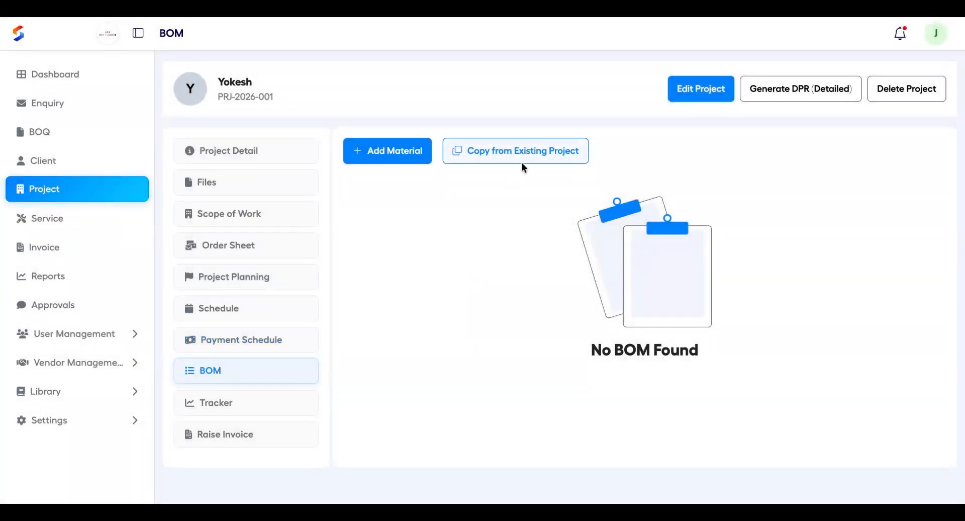
# Copy the BOM materials from an existing project, and select the HDHMR and Edge Tape rows.
pyautogui.click(538, 150)
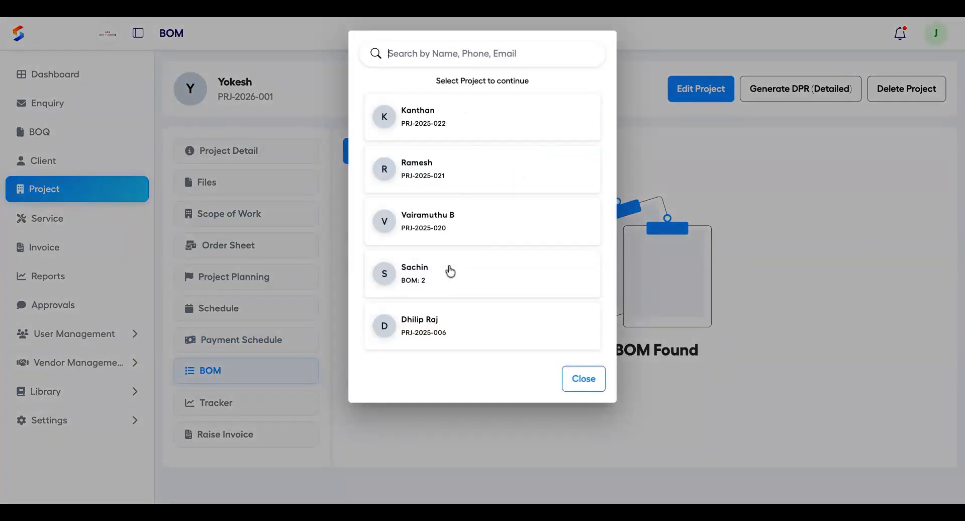
pyautogui.click(454, 184)
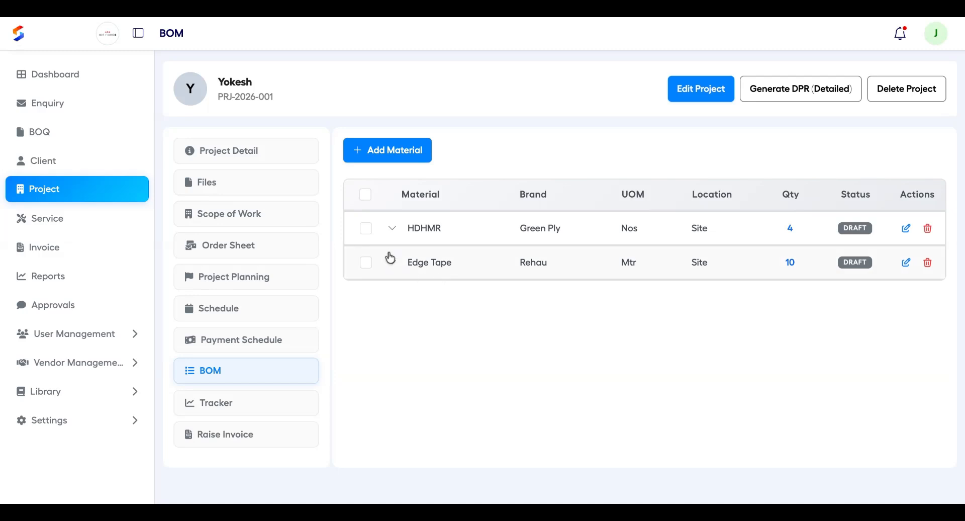
pyautogui.click(370, 230)
pyautogui.click(367, 263)
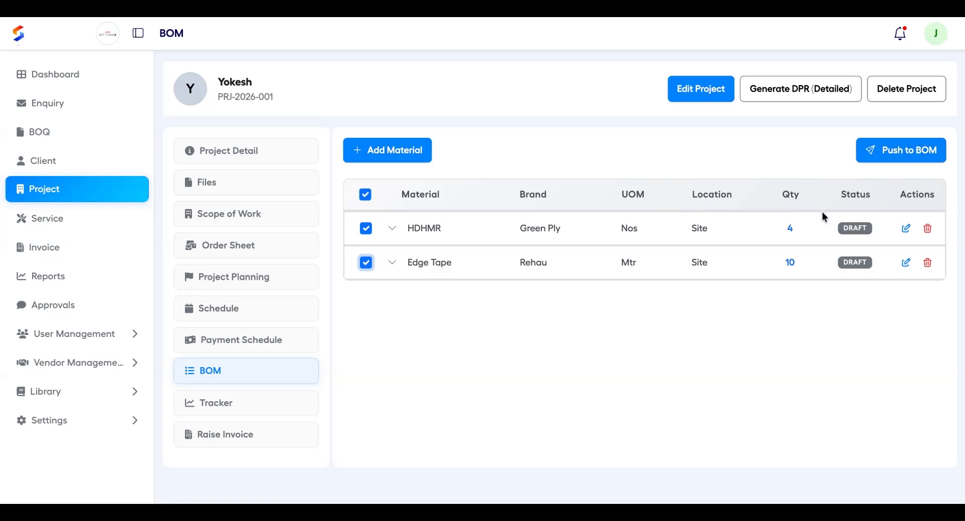
# View the quantity required, quantity available and to-purchase fields in a new, empty material row.
pyautogui.click(409, 155)
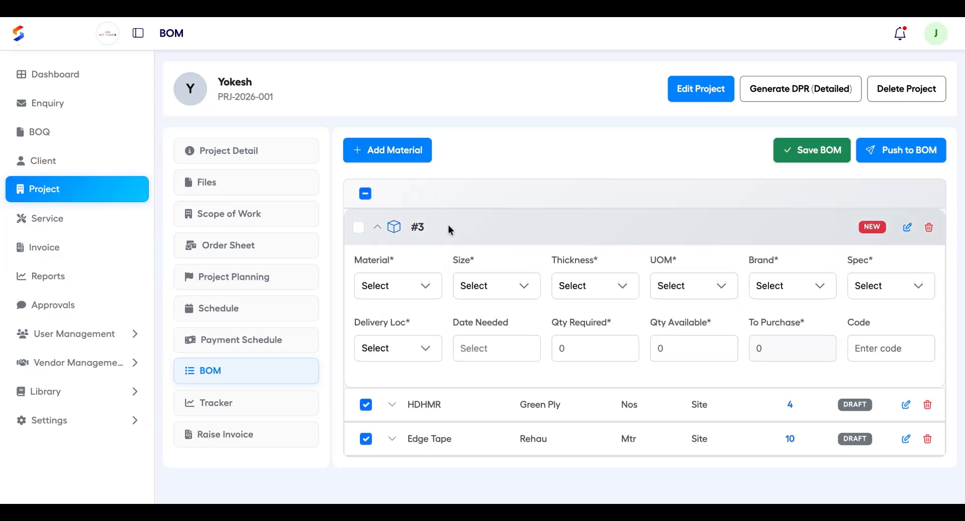
pyautogui.click(597, 342)
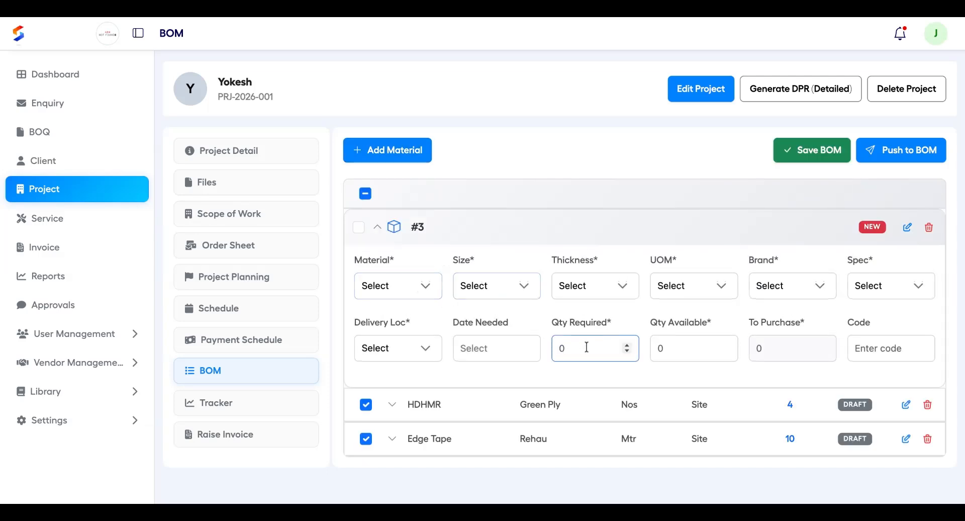
pyautogui.click(670, 349)
pyautogui.click(777, 349)
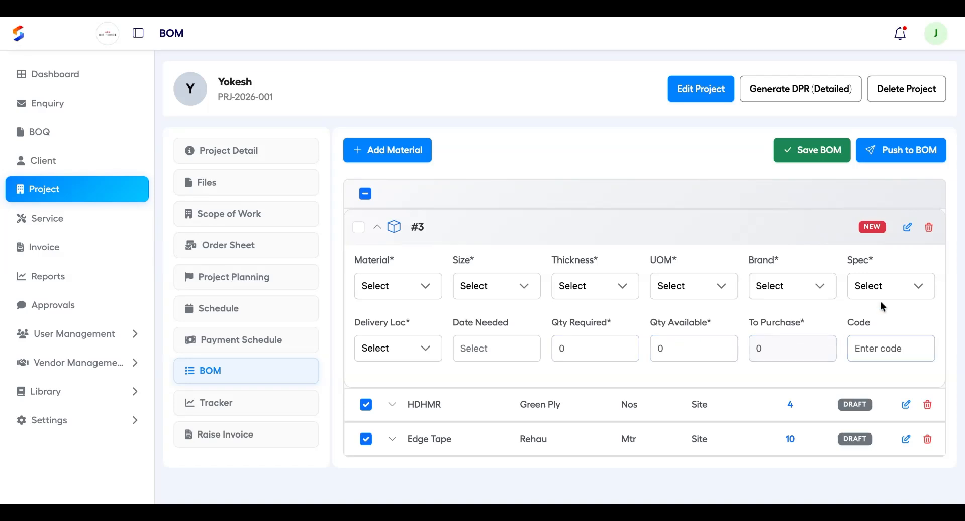
# Push the selected HDHMR and Edge Tape materials to the BOM and open the consolidated BOM in Procurement.
pyautogui.click(900, 150)
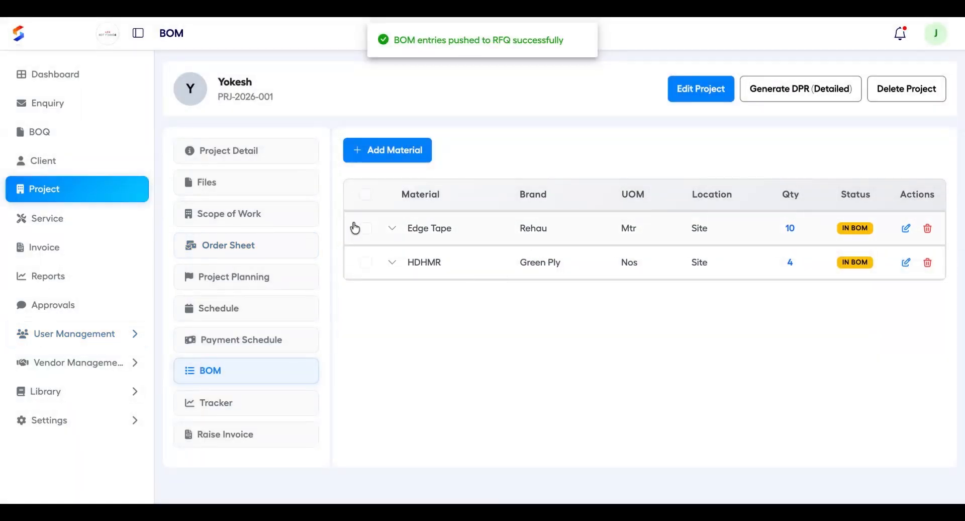
pyautogui.click(74, 337)
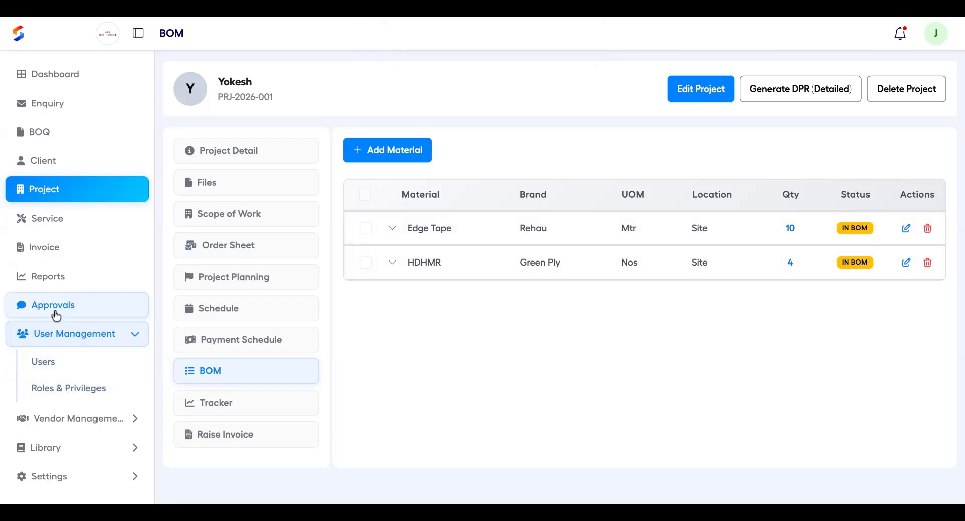
pyautogui.click(61, 417)
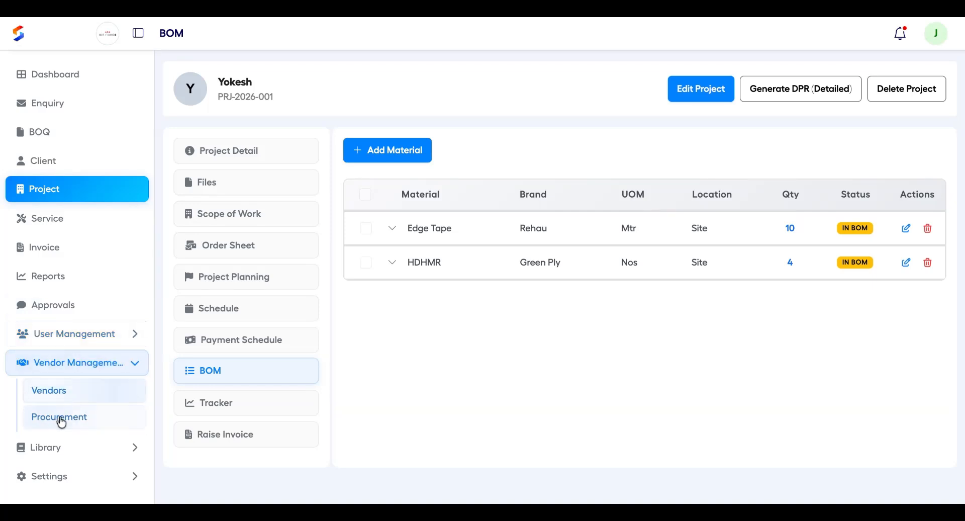
pyautogui.click(60, 418)
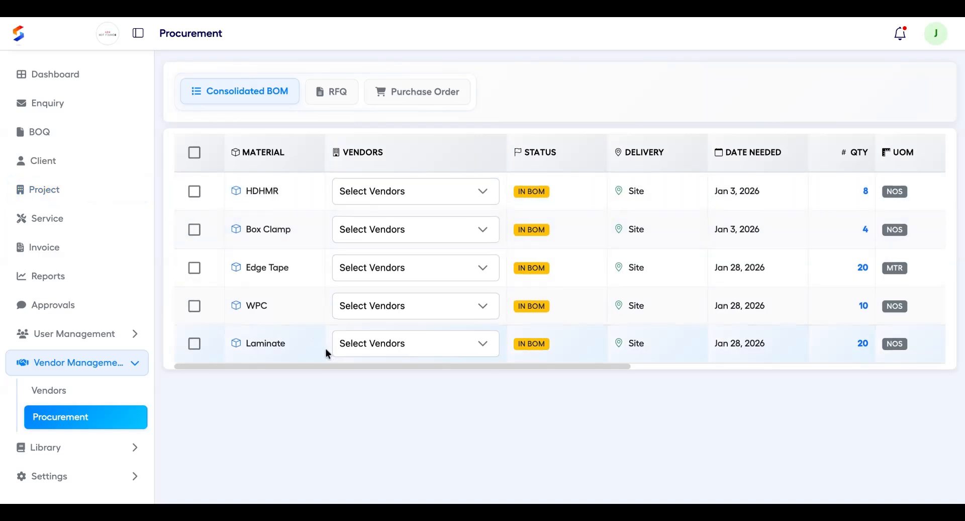
# Check the vendor choices offered for materials such as HDHMR, Edge Tape and Laminate in the consolidated BOM.
pyautogui.click(465, 190)
pyautogui.click(450, 279)
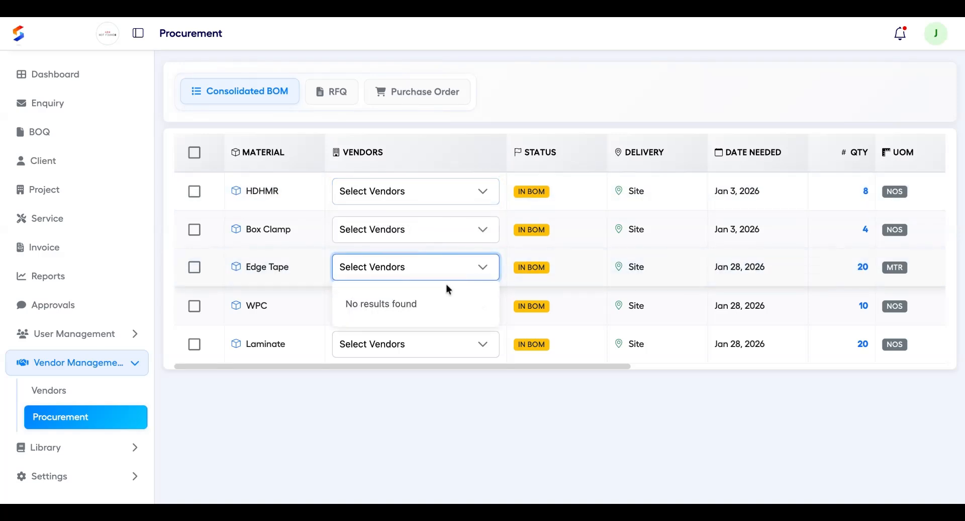
pyautogui.click(437, 346)
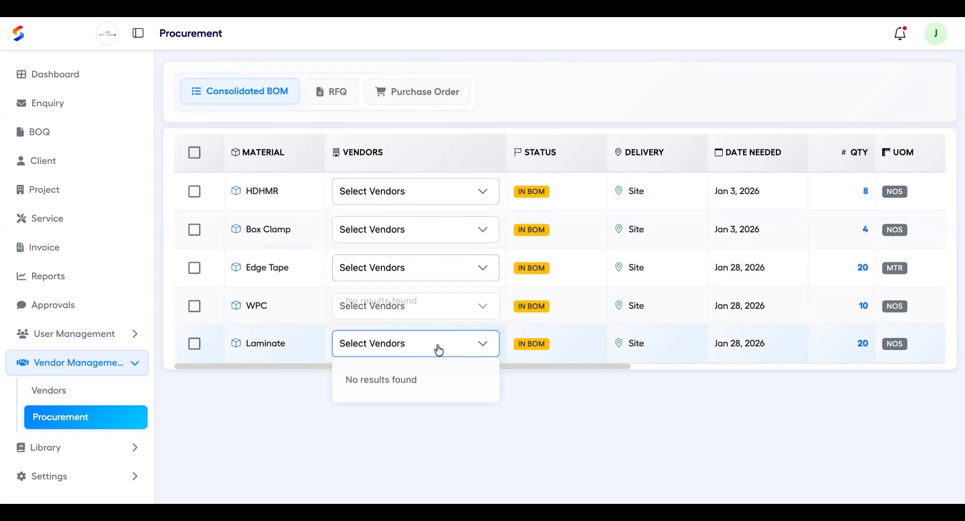
pyautogui.click(404, 271)
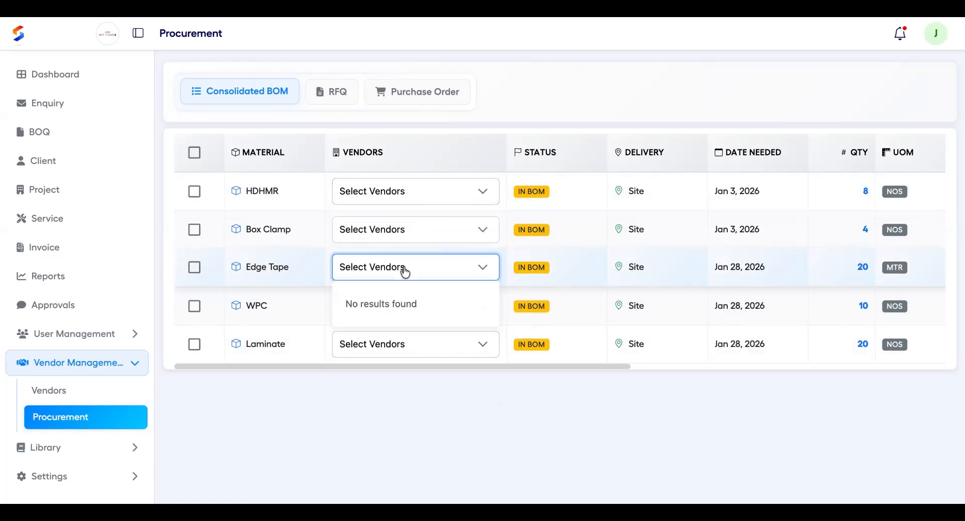
pyautogui.click(449, 242)
pyautogui.click(361, 411)
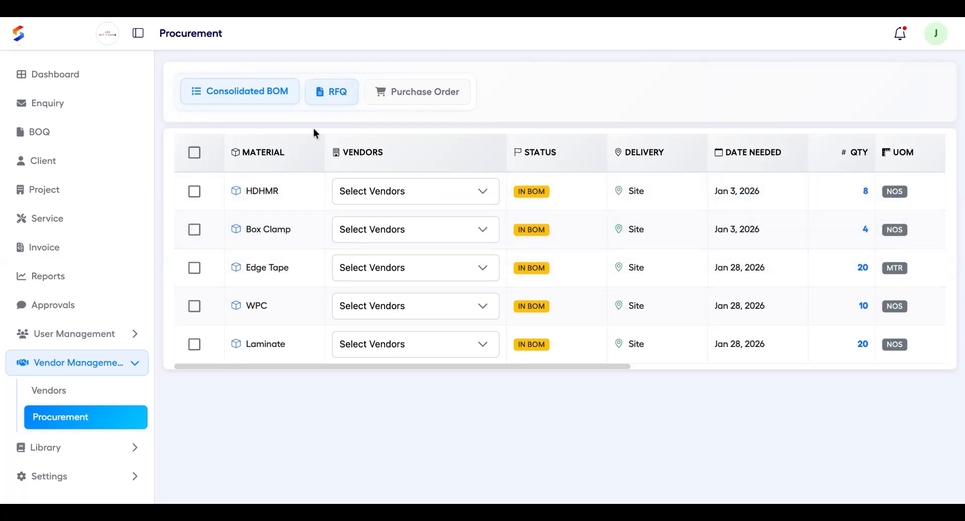
# Try to raise an RFQ for the HDHMR and Box Clamp materials without assigning vendors.
pyautogui.click(195, 191)
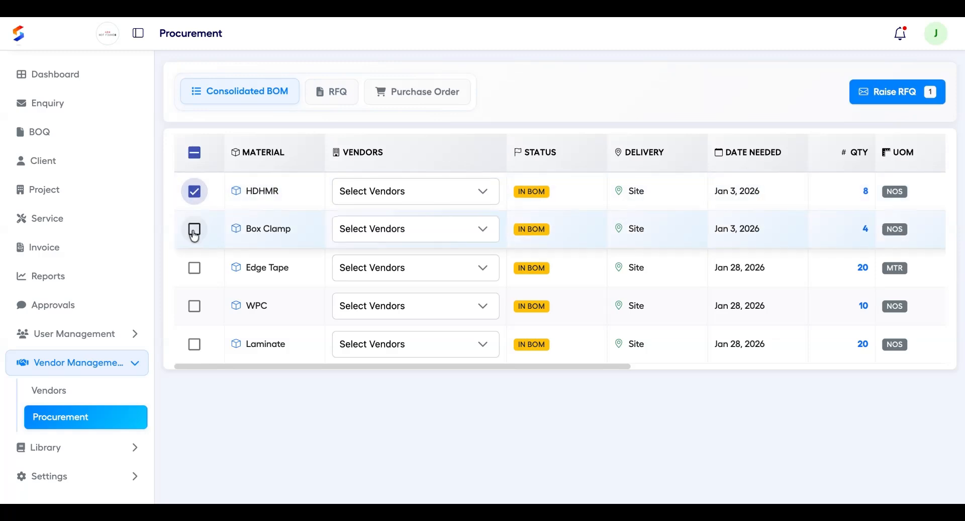
pyautogui.click(195, 230)
pyautogui.click(895, 95)
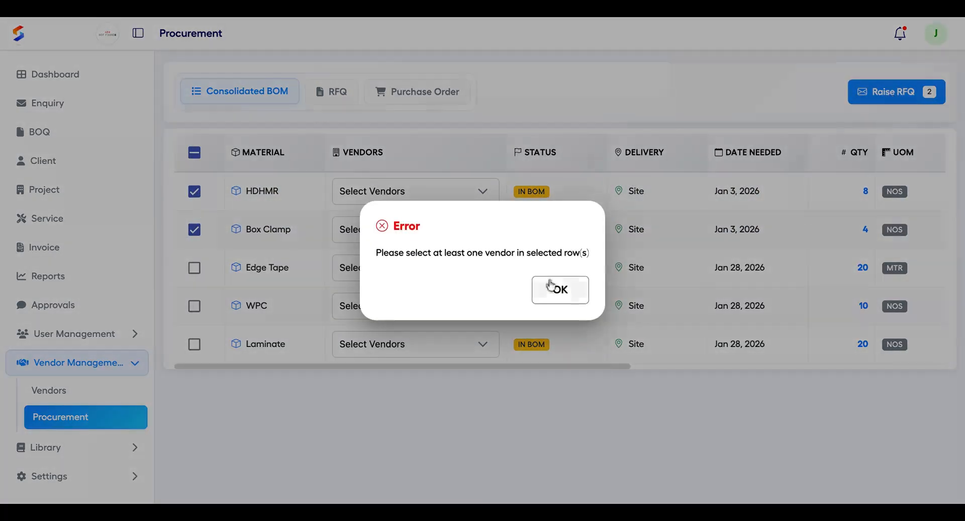
pyautogui.click(561, 292)
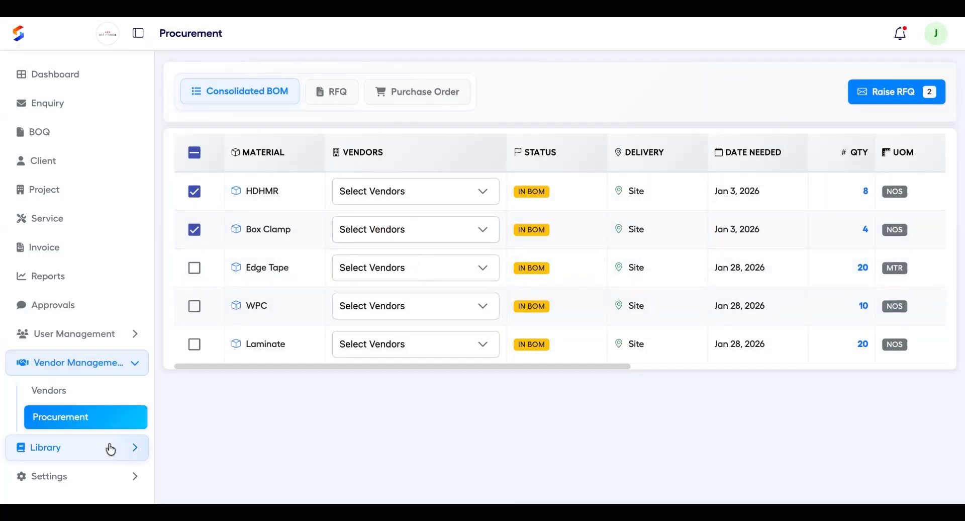
# Assign the materials Plywood and HDHMR to the vendor Door Glass Planner.
pyautogui.click(93, 386)
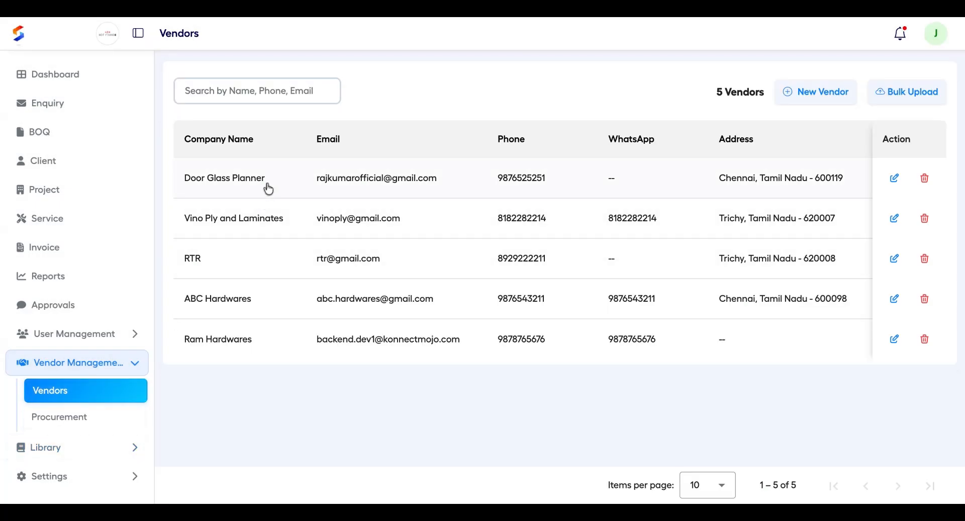
pyautogui.click(268, 188)
pyautogui.click(271, 191)
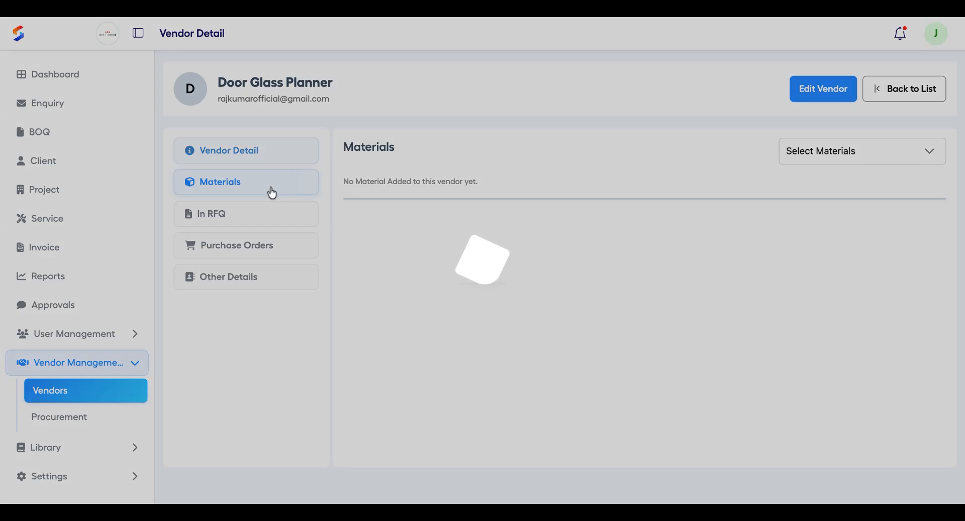
pyautogui.click(818, 159)
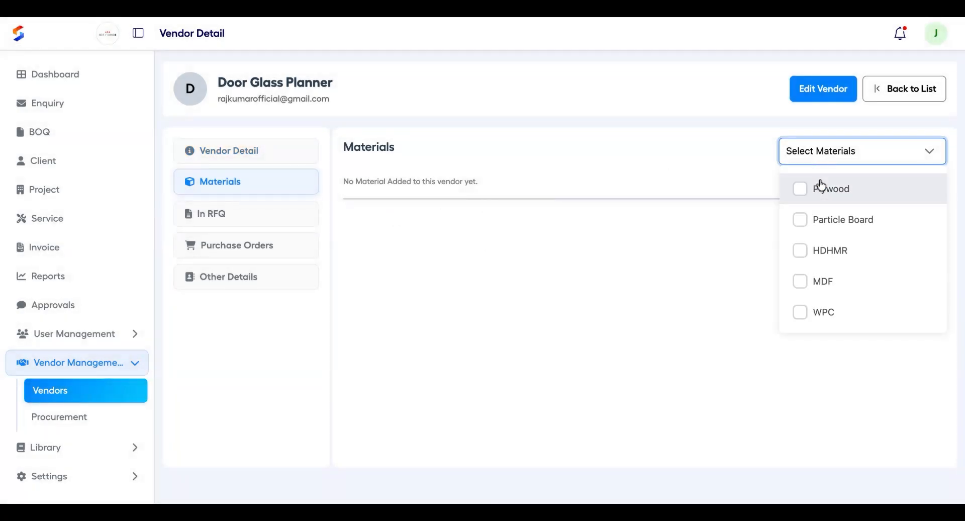
pyautogui.click(835, 196)
pyautogui.click(836, 249)
pyautogui.click(705, 326)
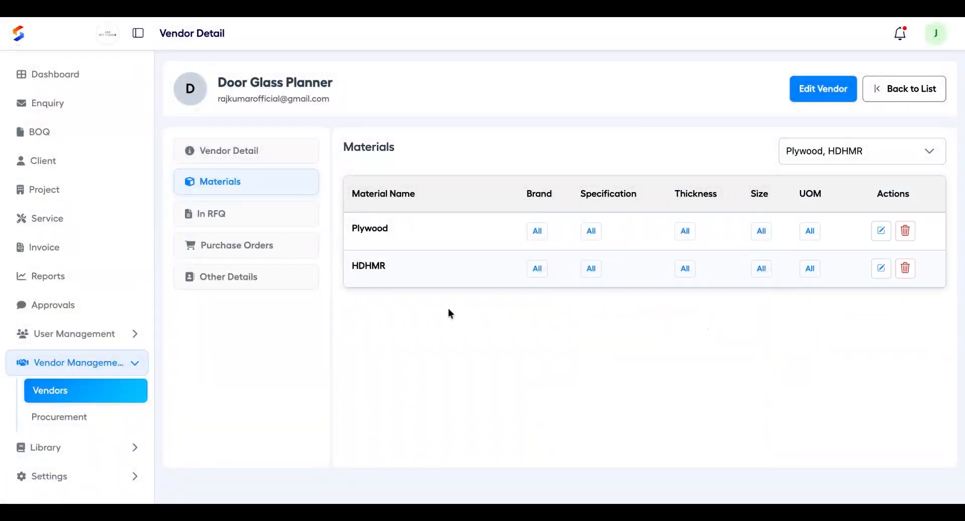
# Choose Door Glass Planner as the vendor for HDHMR in the consolidated BOM and try to raise its RFQ.
pyautogui.click(80, 415)
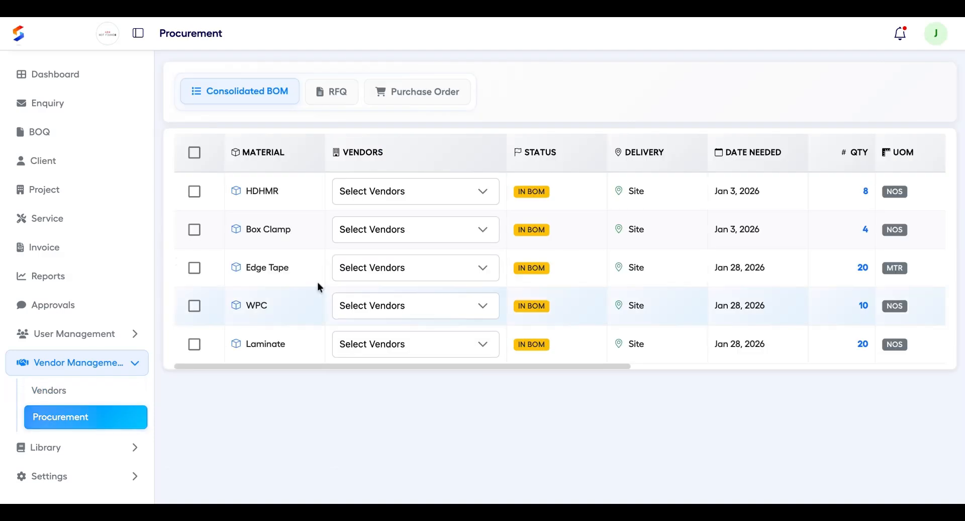
pyautogui.click(414, 194)
pyautogui.click(393, 235)
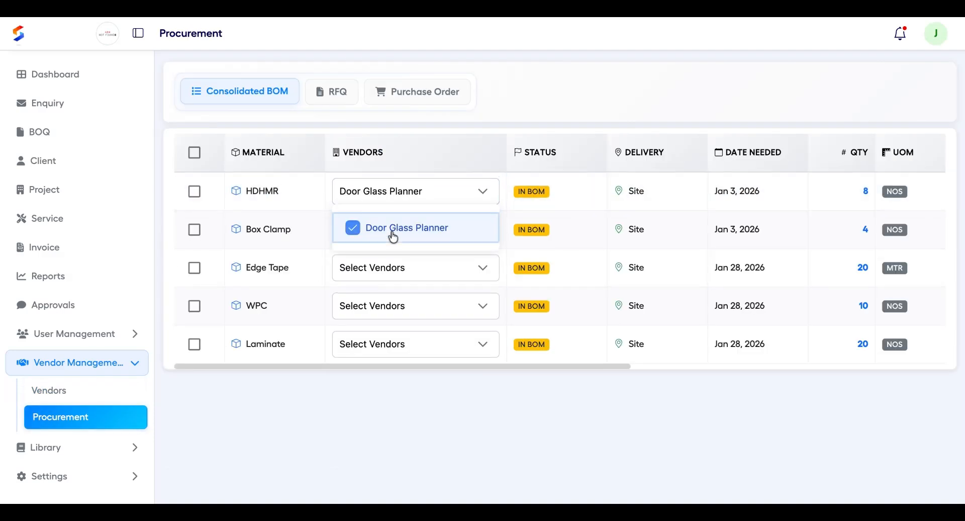
pyautogui.click(199, 193)
pyautogui.click(892, 93)
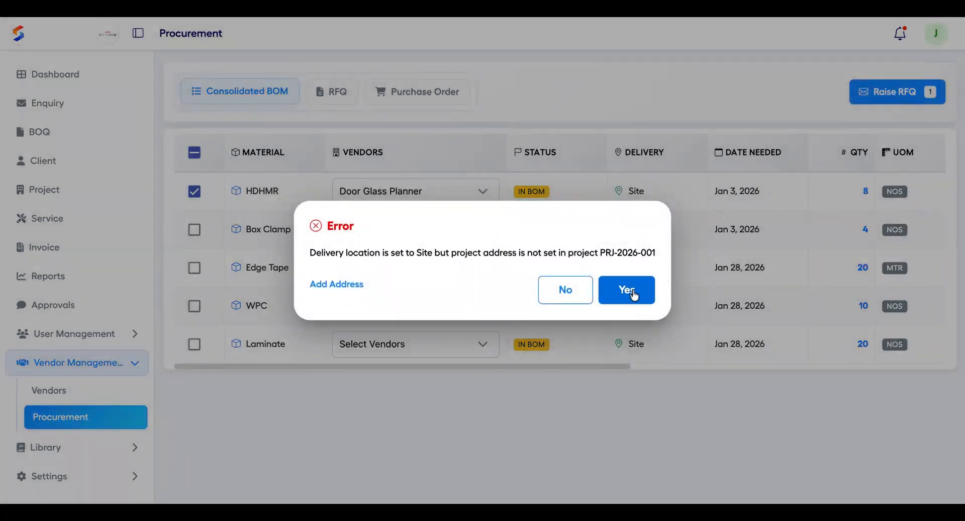
pyautogui.click(634, 296)
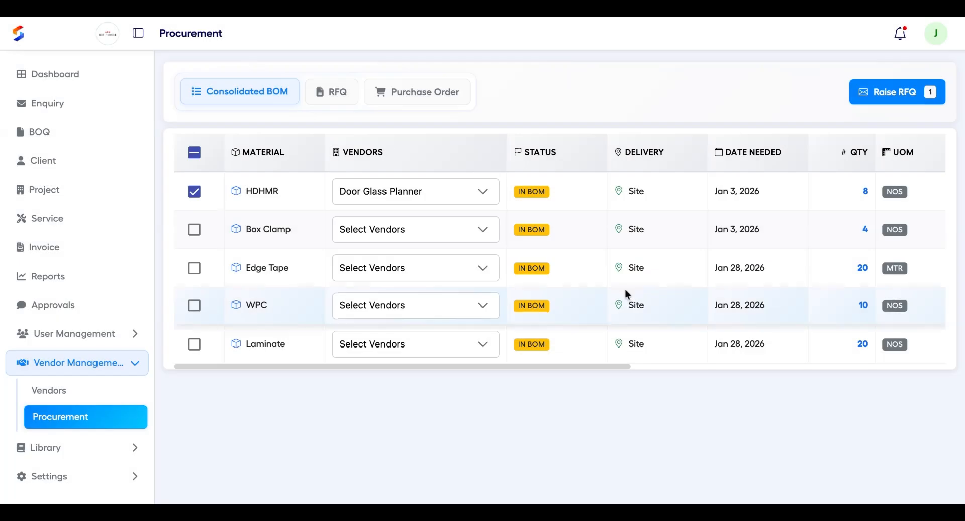
pyautogui.click(47, 196)
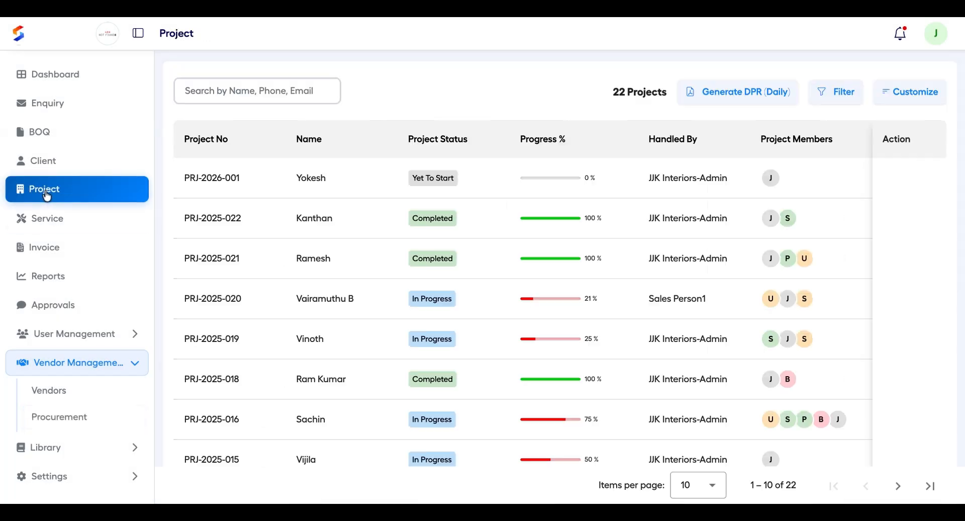
pyautogui.click(340, 180)
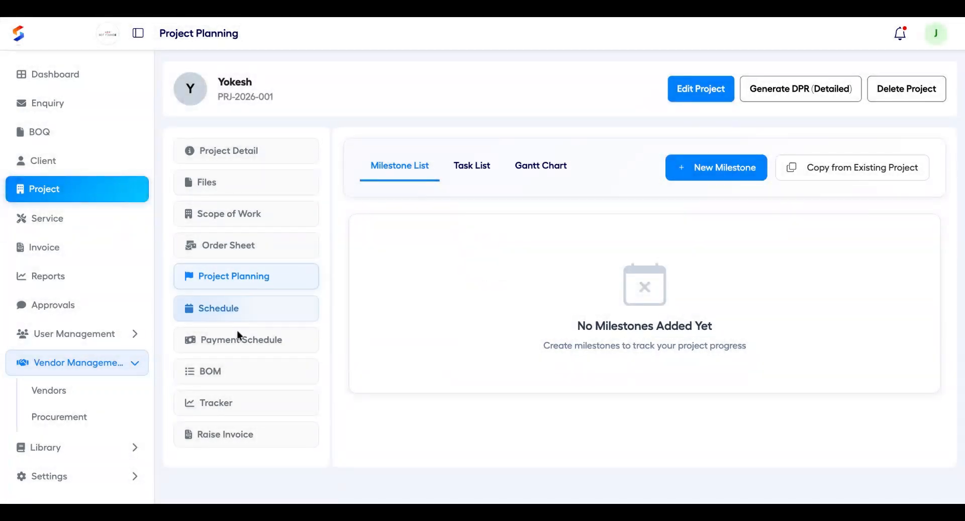
pyautogui.click(95, 420)
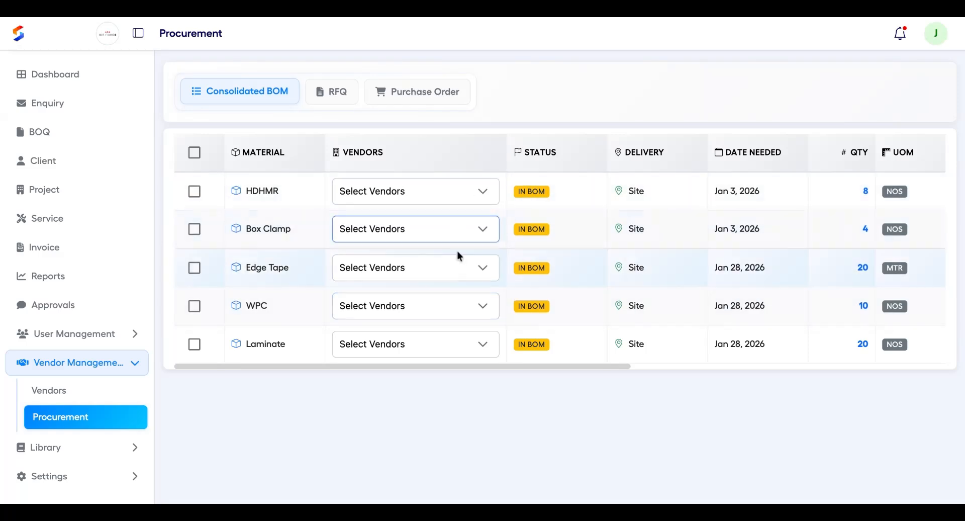
# Examine the RFQ list and the columns of the purchase order list in Procurement.
pyautogui.click(336, 99)
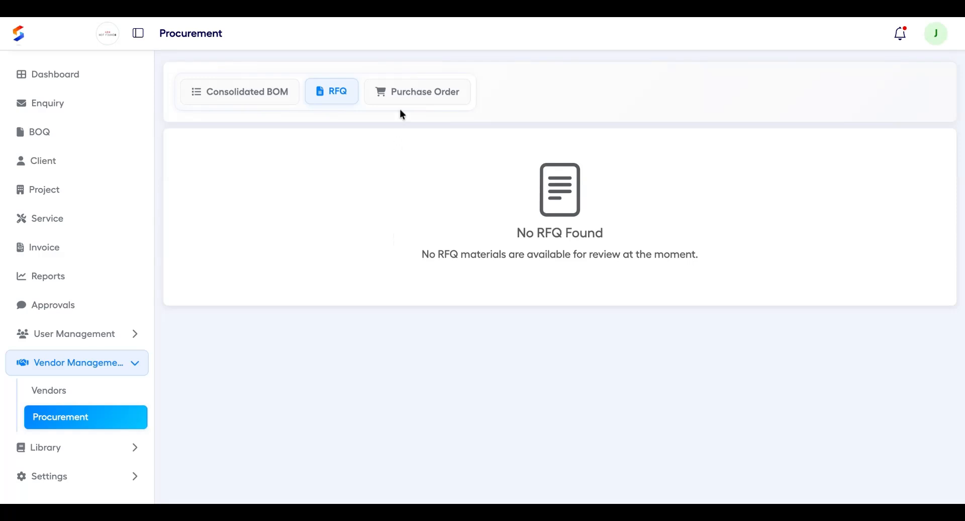
pyautogui.click(429, 98)
pyautogui.hscroll(5, 521, 203)
pyautogui.hscroll(3, 520, 203)
pyautogui.hscroll(-5, 824, 180)
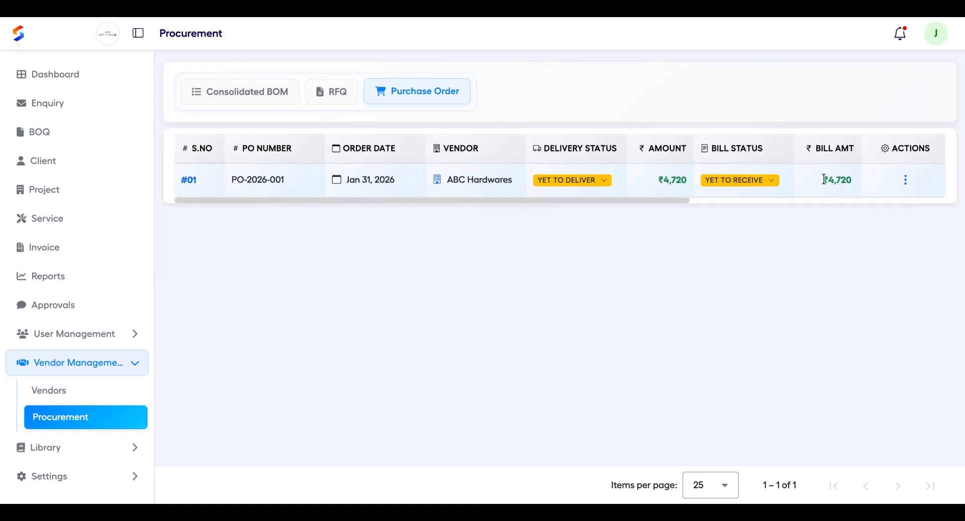